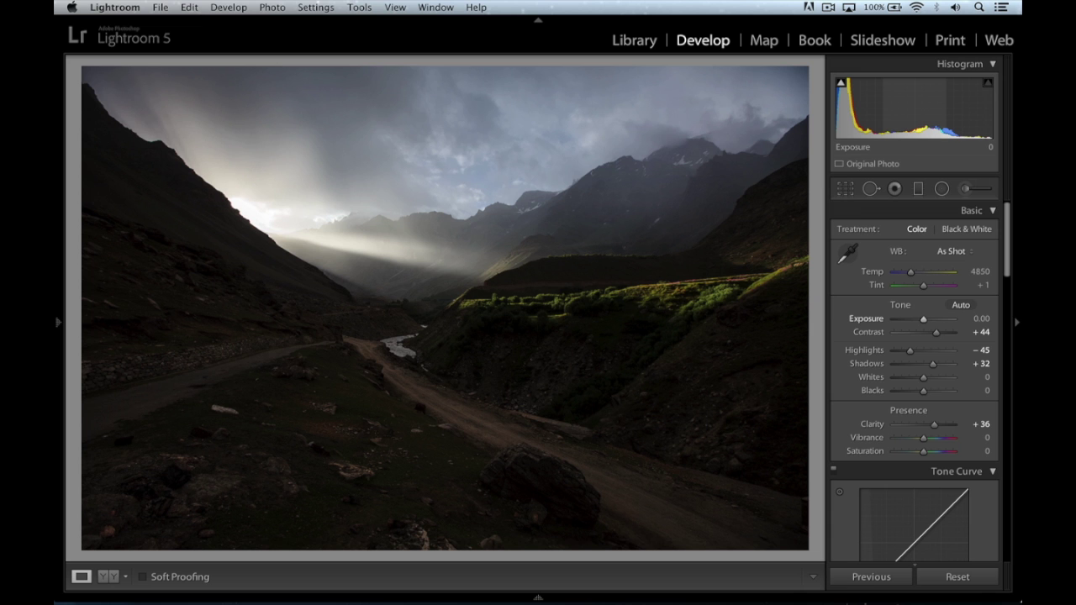
# Compare the edited valley photo with its unedited state and with its second version that has local adjustments.
pyautogui.press('\\')
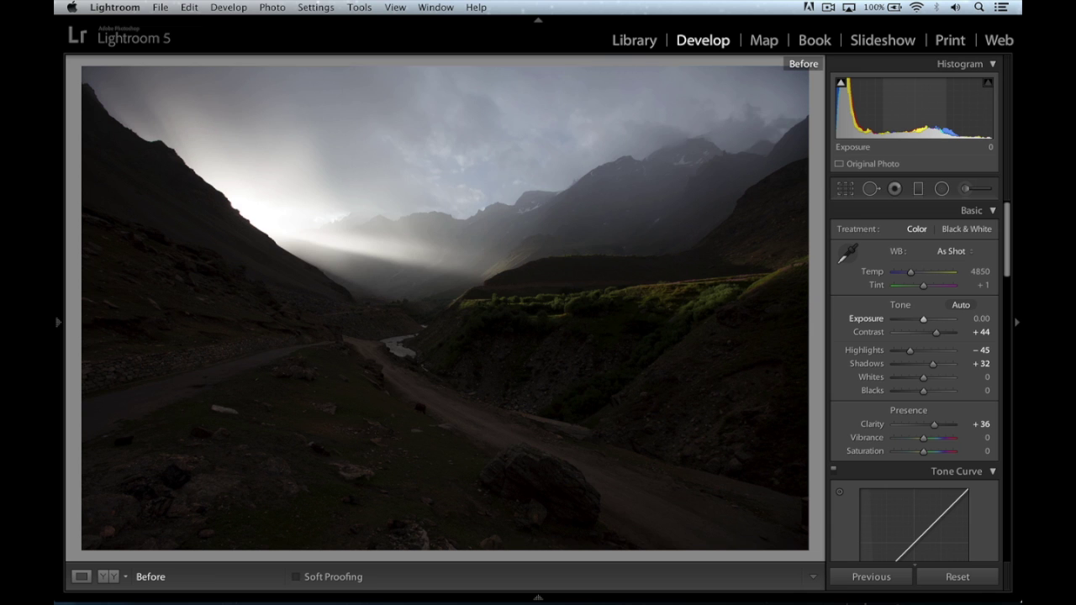
pyautogui.press('\\')
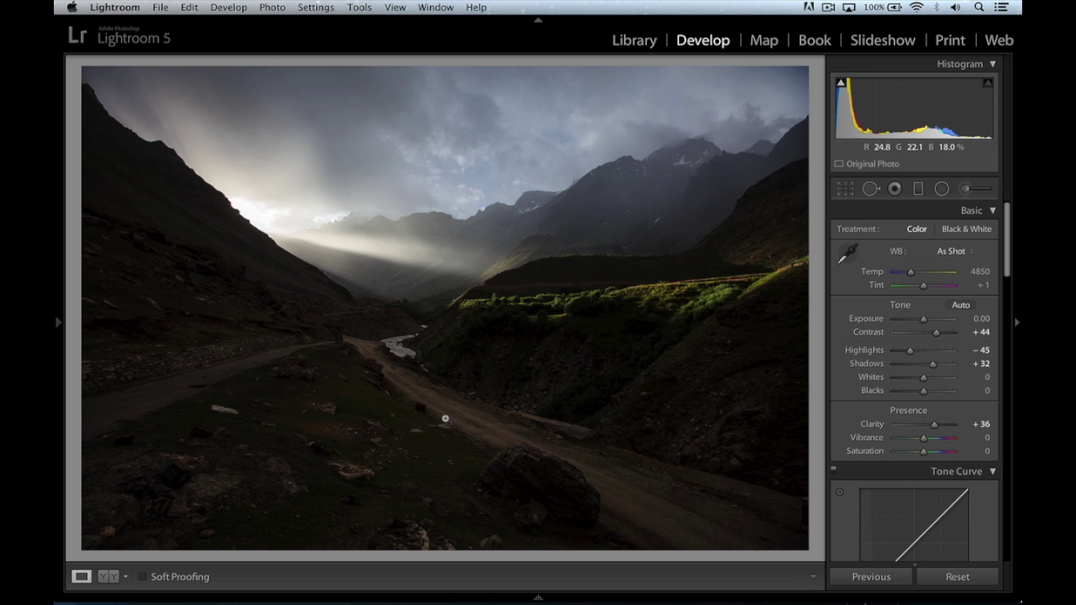
pyautogui.press('Right')
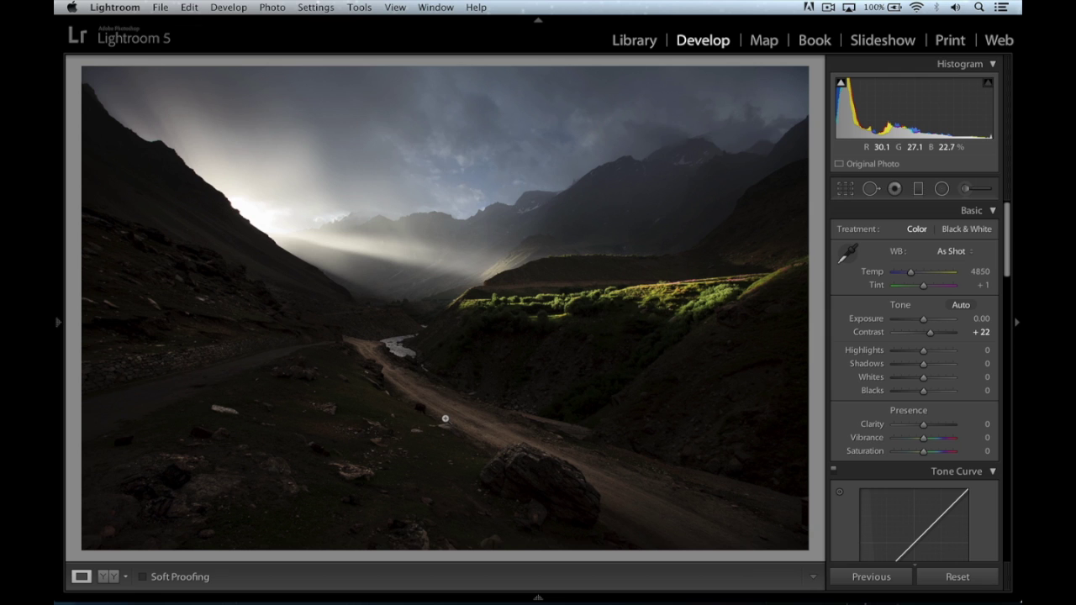
pyautogui.press('Right')
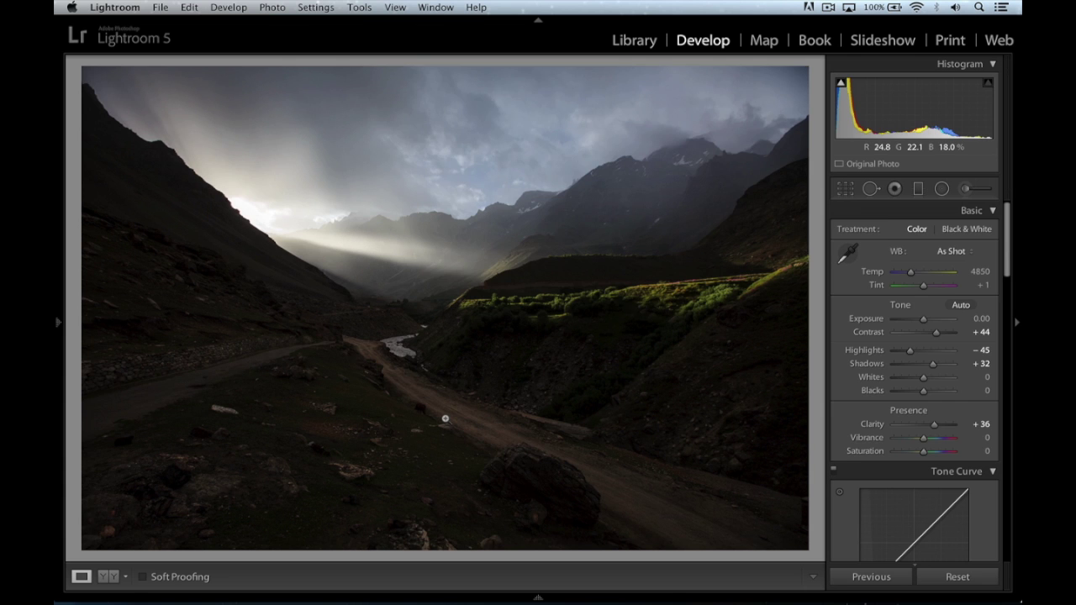
pyautogui.press('Right')
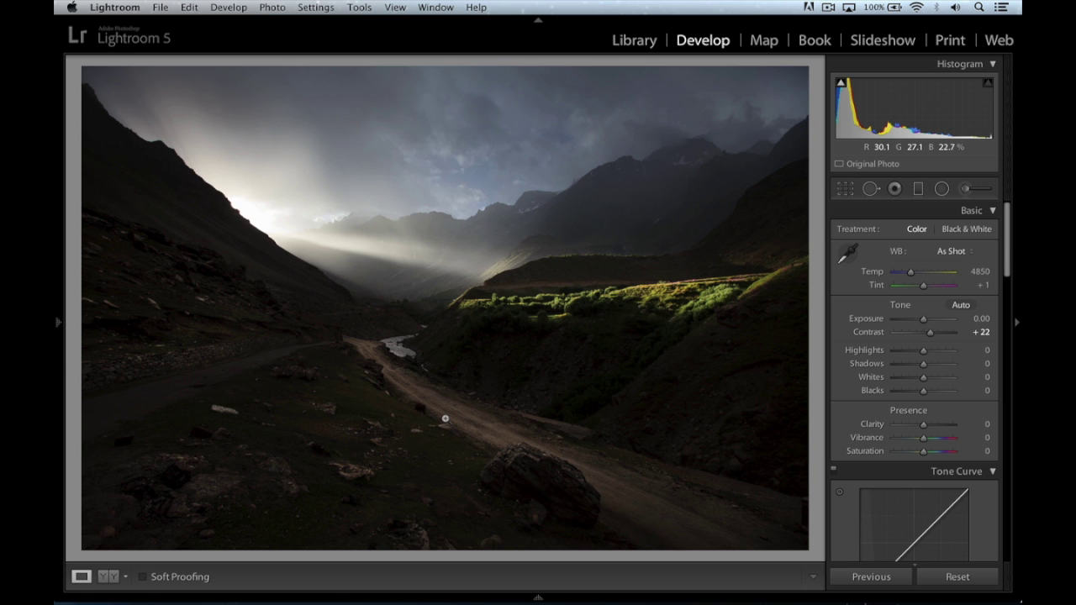
pyautogui.press('Left')
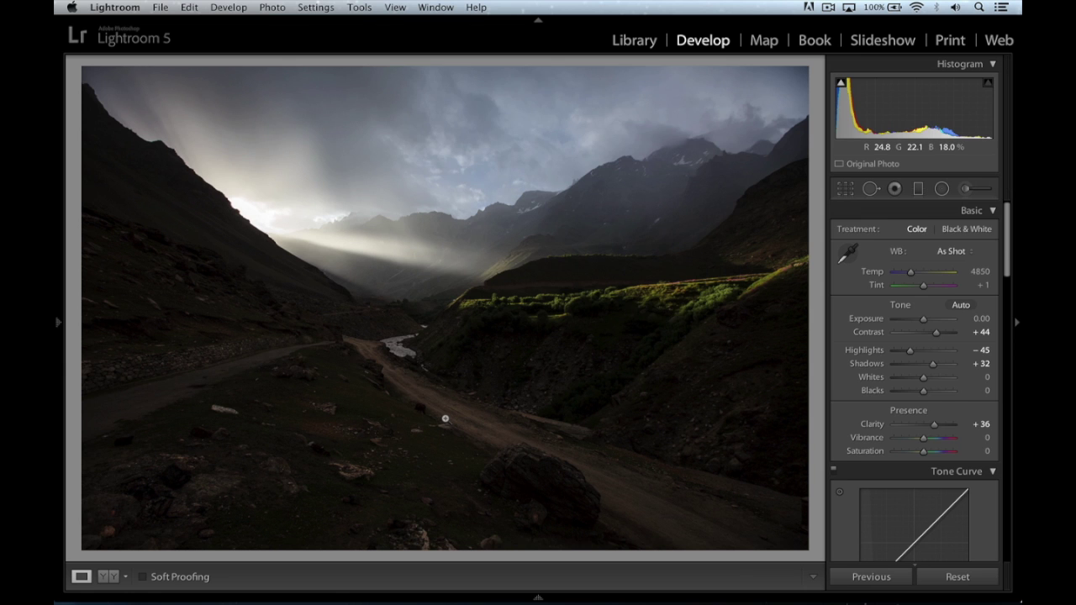
pyautogui.press('Right')
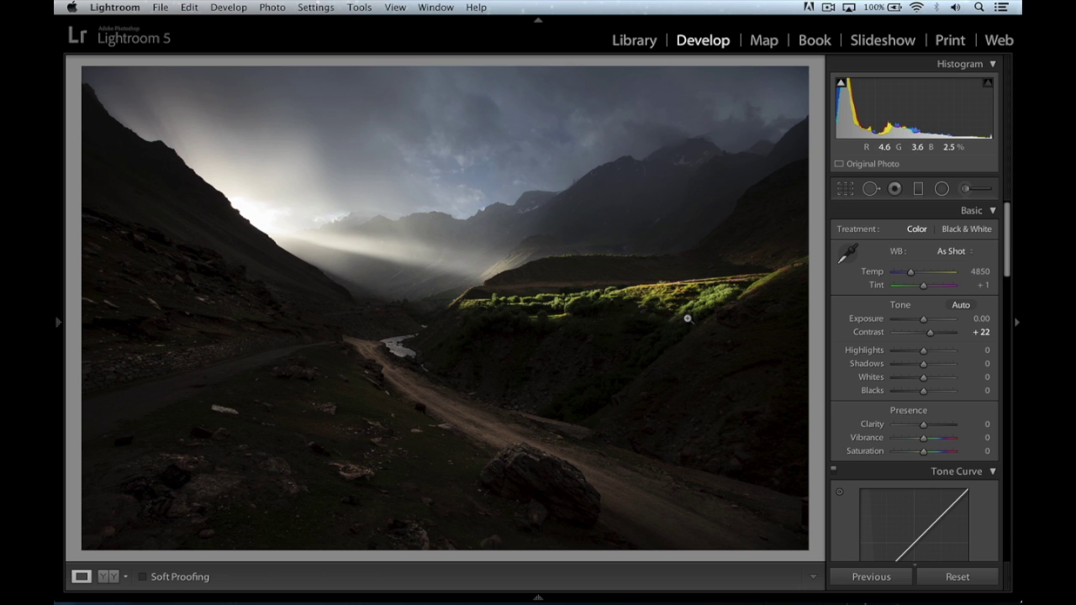
# Using the Radial Filter, delete the large filter covering the middle of the sky and restore it for comparison.
pyautogui.press('shift')
pyautogui.hotkey('shift', 'm')
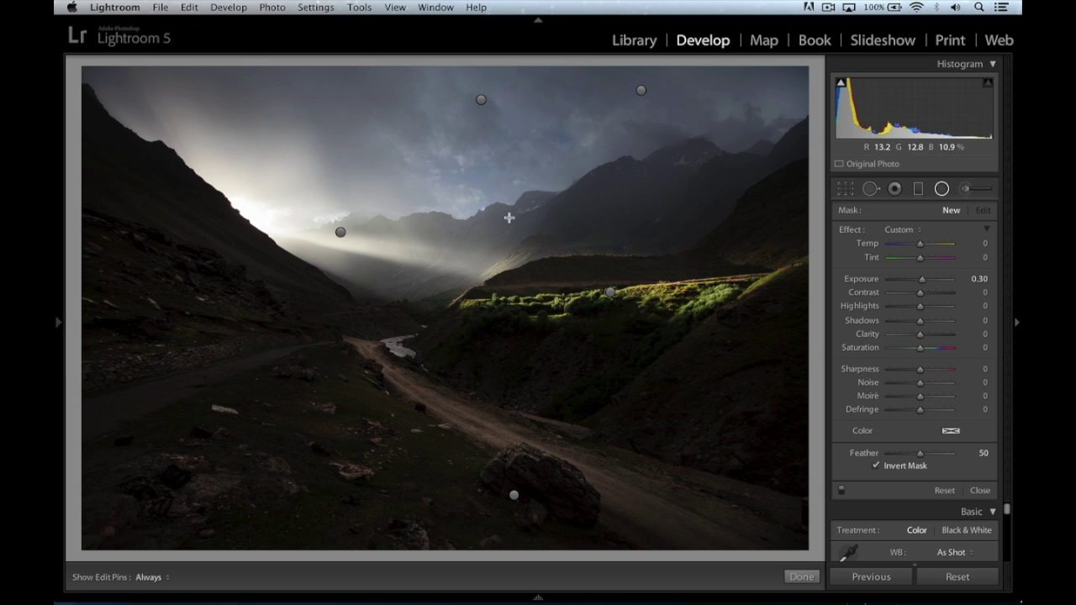
pyautogui.click(480, 100)
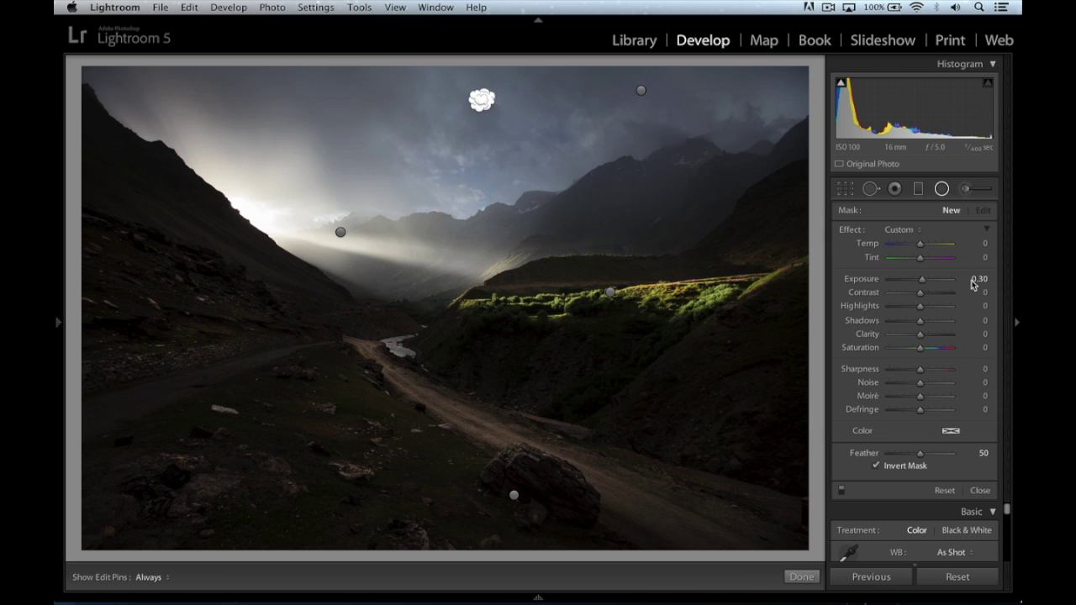
pyautogui.moveTo(903, 229); pyautogui.dragTo(908, 230)
pyautogui.press('super+z')
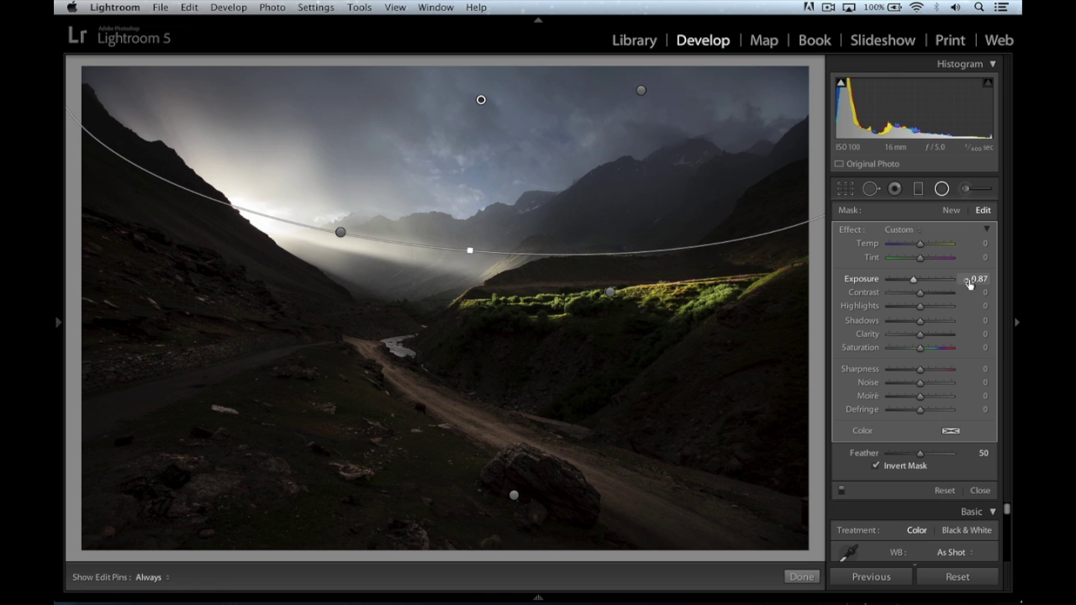
# Delete the radial filter over the photo's upper-right sky and undo the deletion to compare its effect.
pyautogui.click(639, 90)
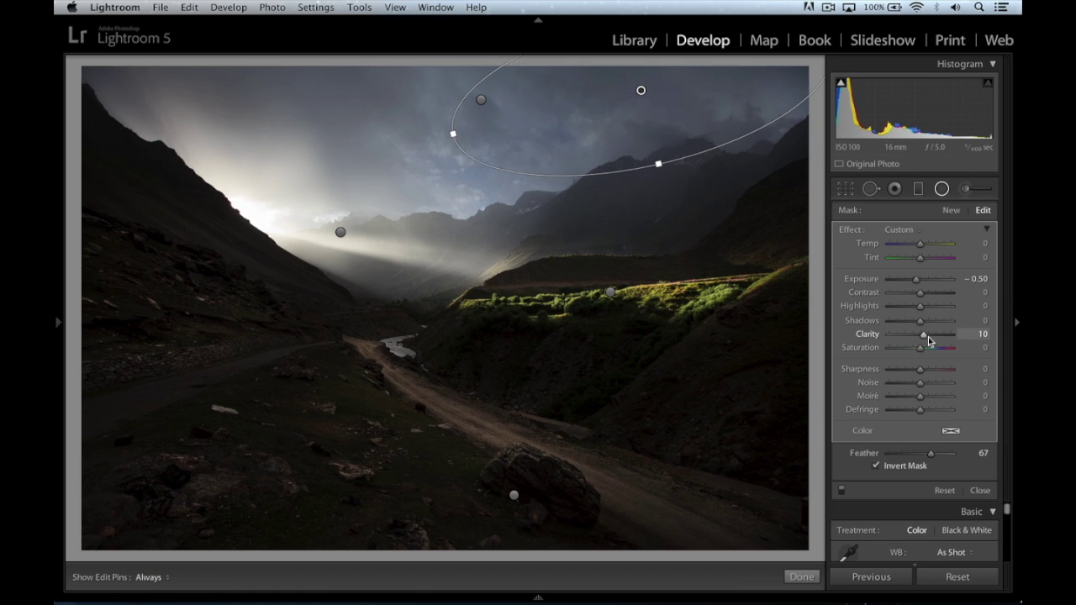
pyautogui.press('Delete')
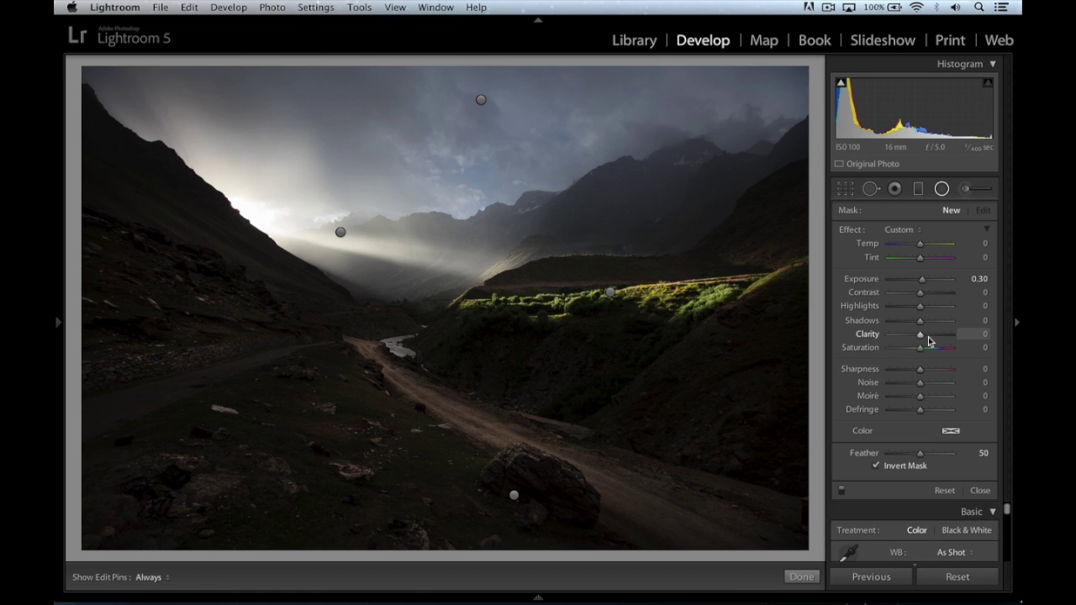
pyautogui.press('super+z')
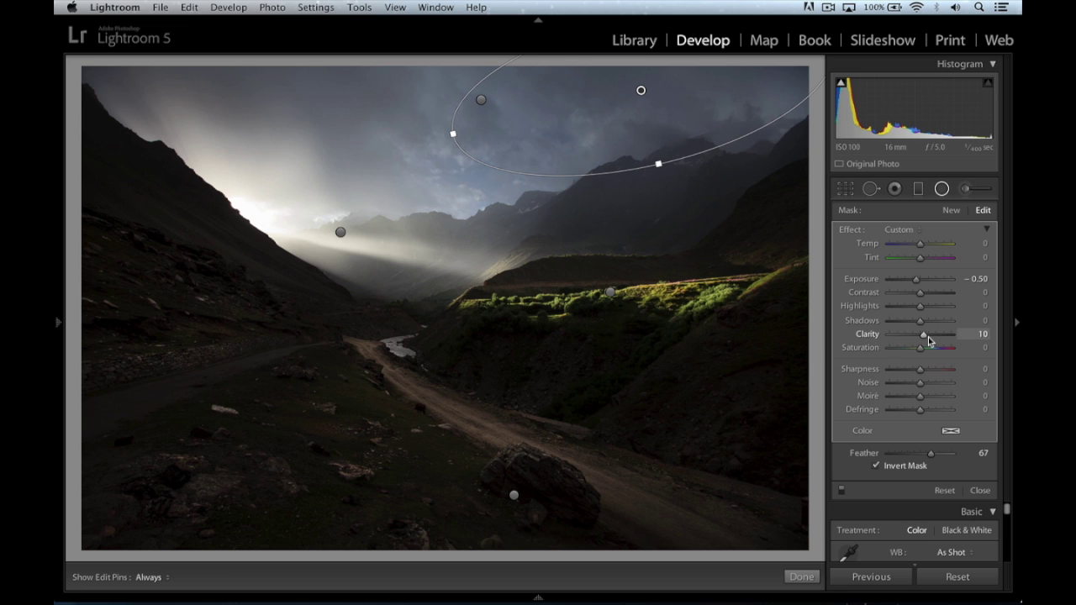
# Delete the radial filter over the bright sunbeam and undo the deletion to compare the highlights.
pyautogui.click(339, 234)
pyautogui.press('Delete')
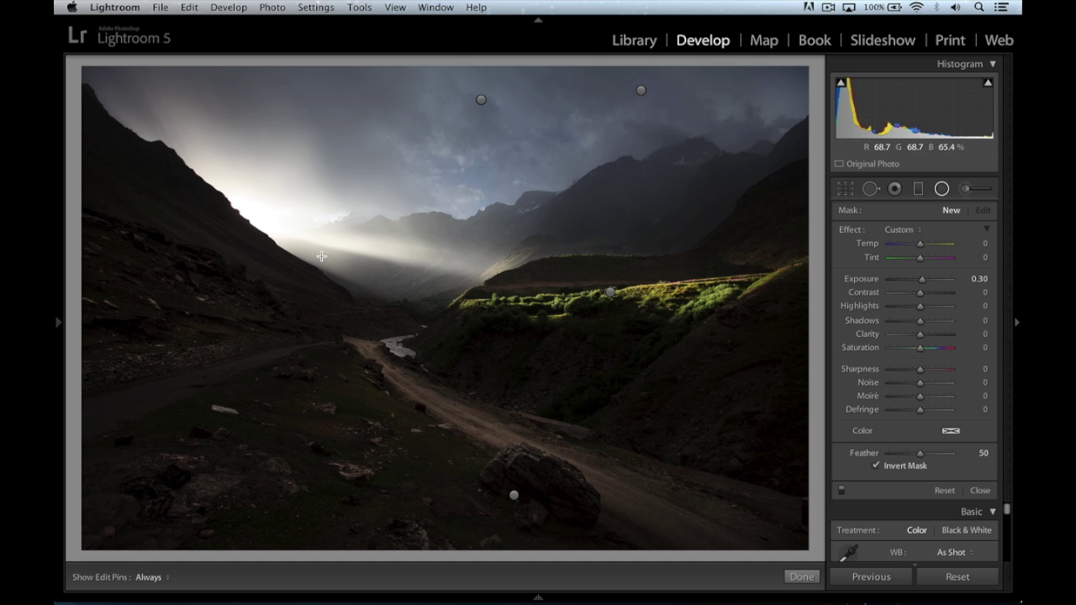
pyautogui.press('super+z')
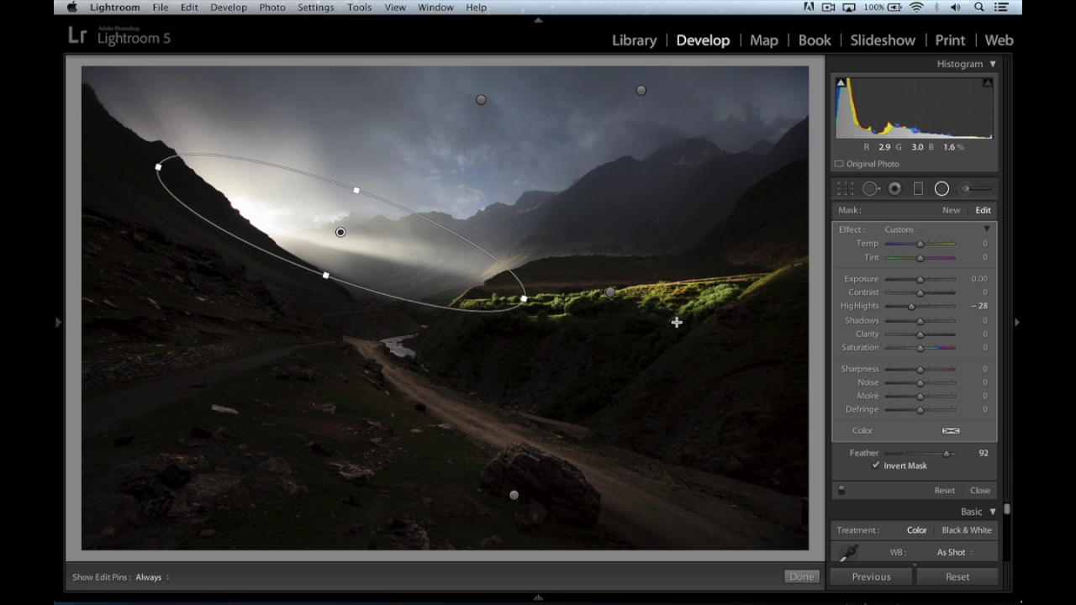
pyautogui.press('Escape')
pyautogui.press('super+z')
# Delete the radial filter around the sunlit green terrace and undo the deletion to compare its effect.
pyautogui.click(611, 291)
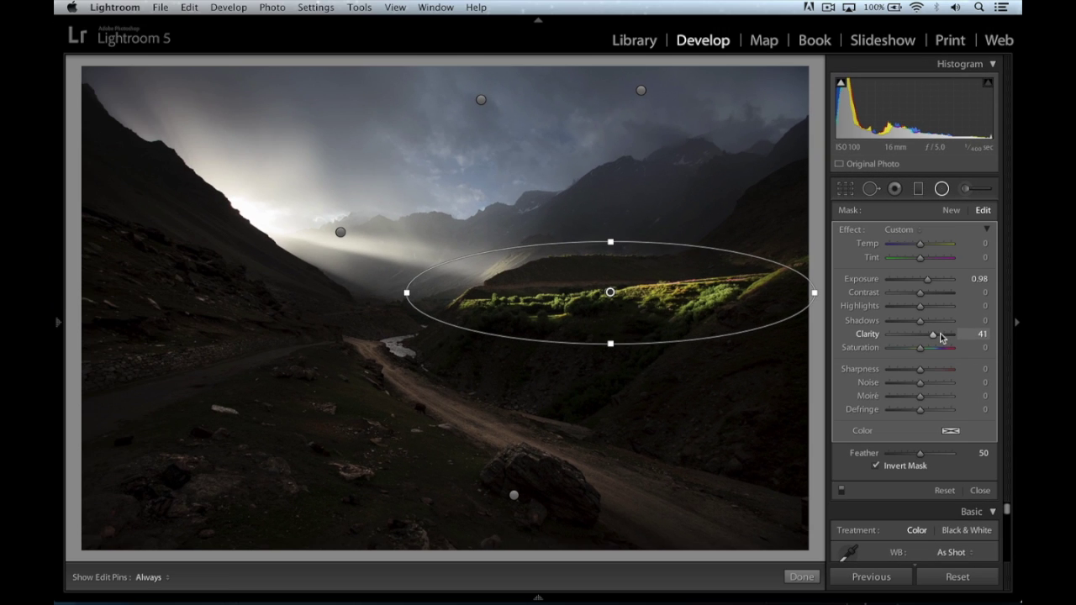
pyautogui.press('Delete')
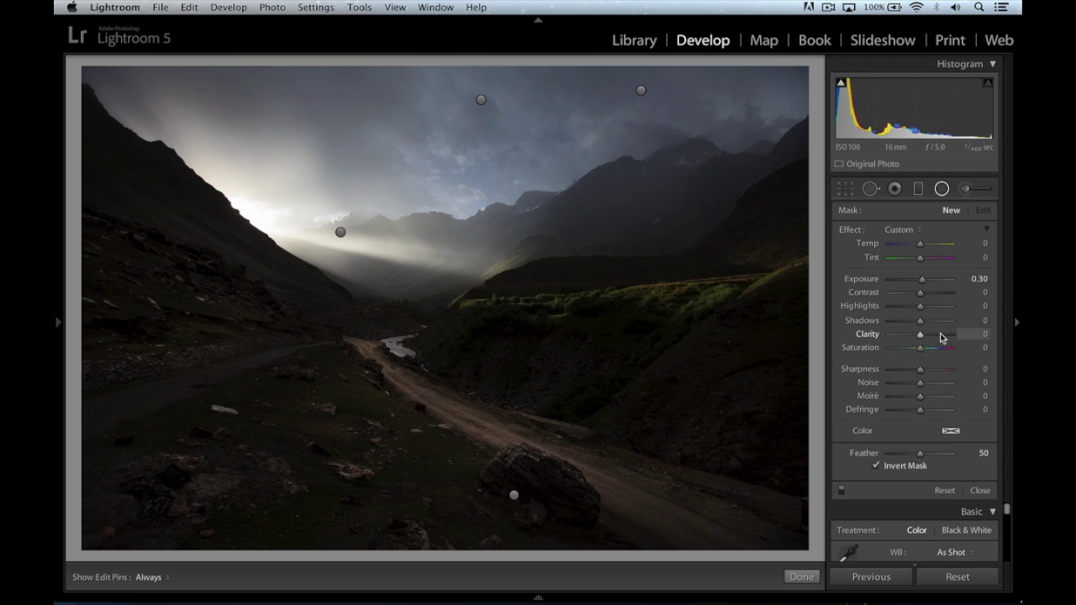
pyautogui.press('super+z')
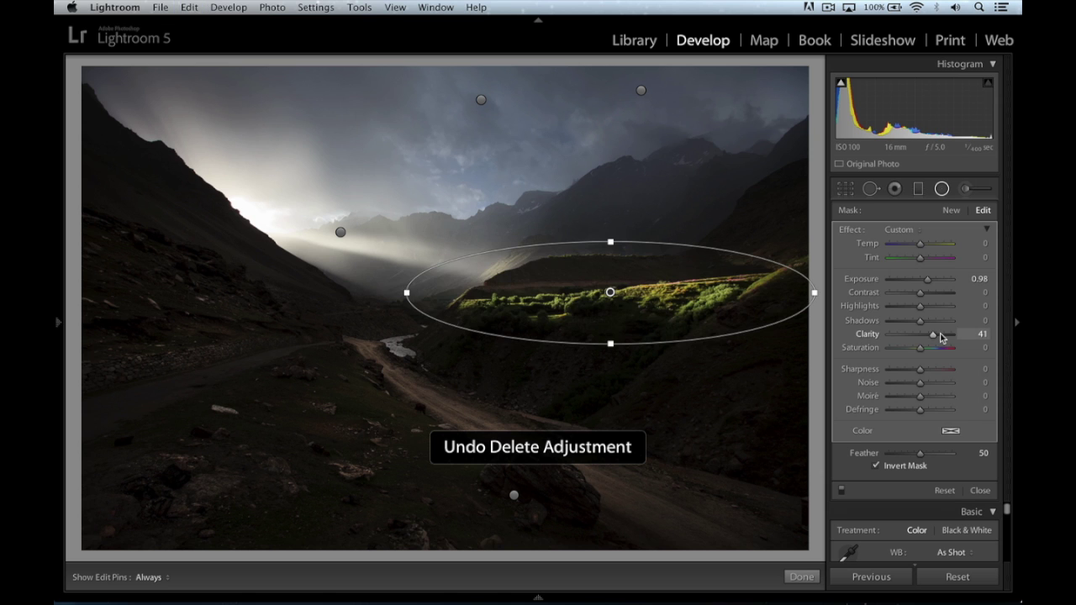
# Delete the radial filter around the foreground boulder and undo the deletion to compare its effect.
pyautogui.click(512, 495)
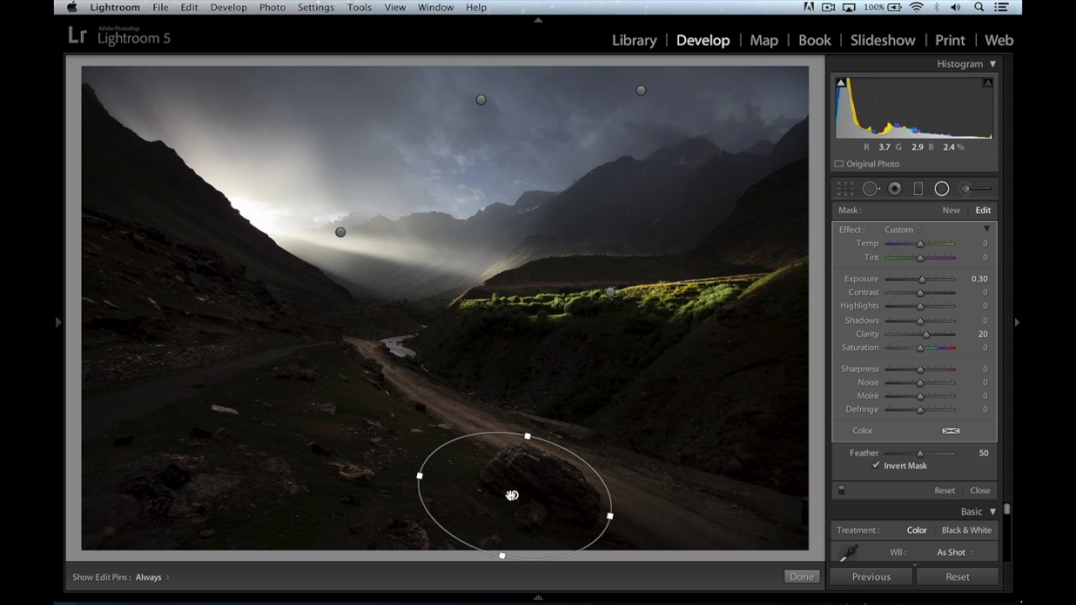
pyautogui.press('Delete')
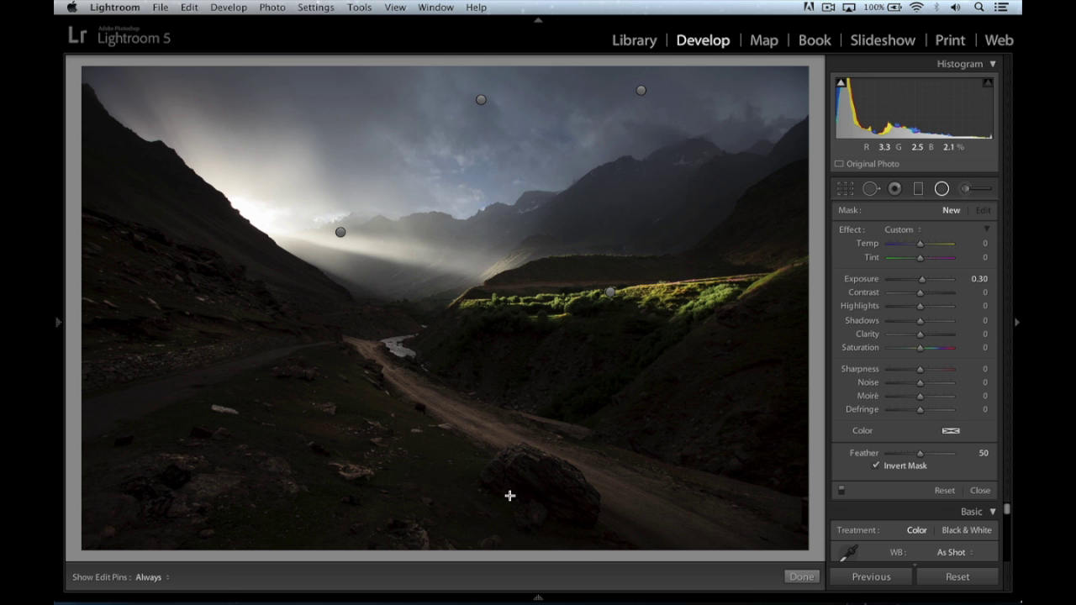
pyautogui.press('super+z')
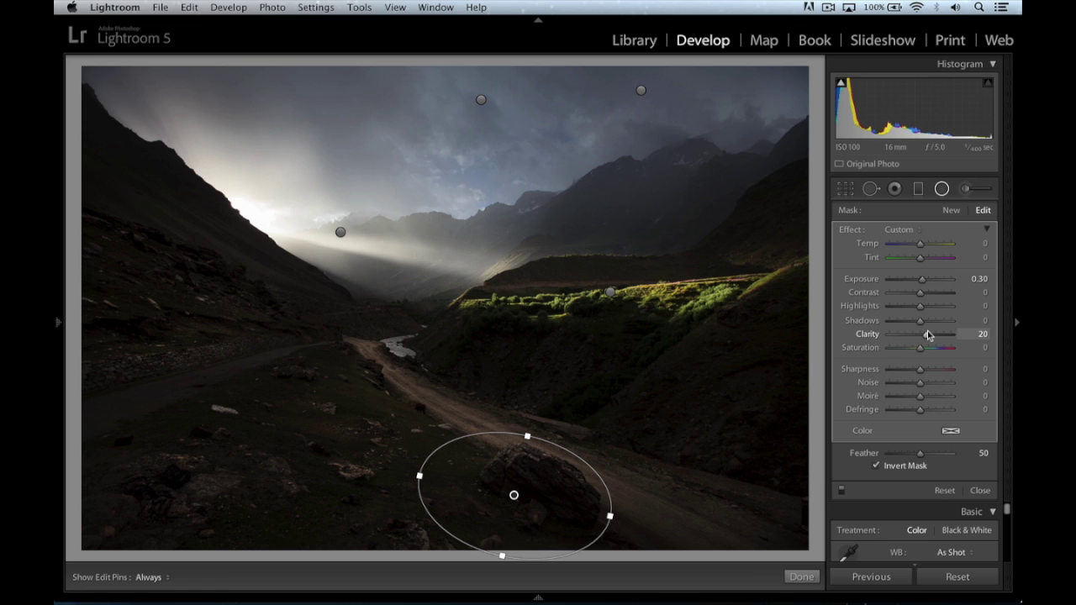
# Using the Adjustment Brush, delete the sunbeam adjustment and restore it, comparing both at full and close-up view.
pyautogui.press('k')
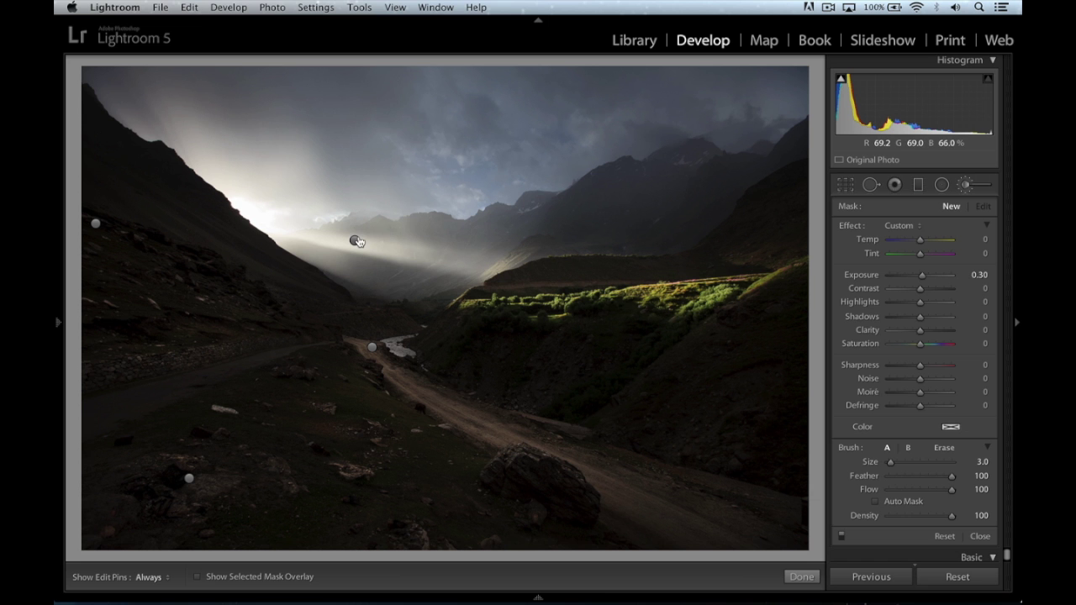
pyautogui.click(355, 243)
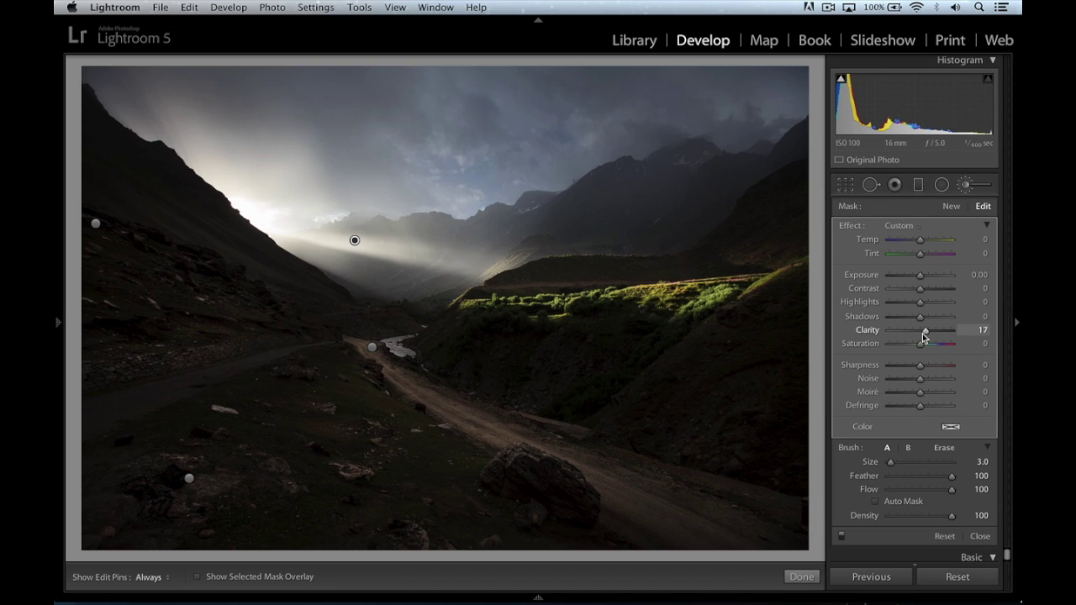
pyautogui.press('Delete')
pyautogui.press('super+z')
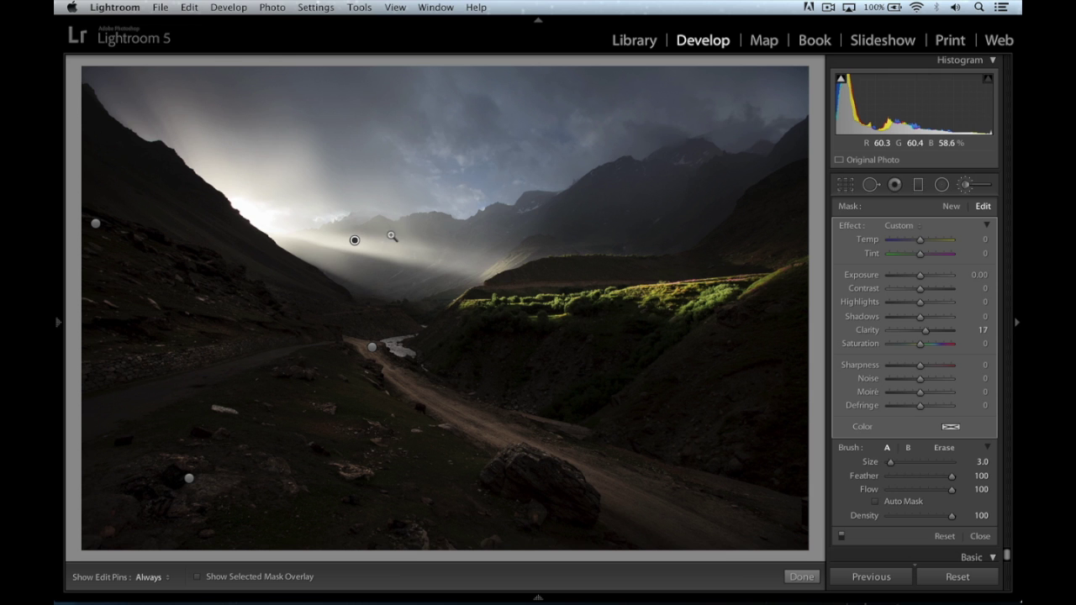
pyautogui.press('z')
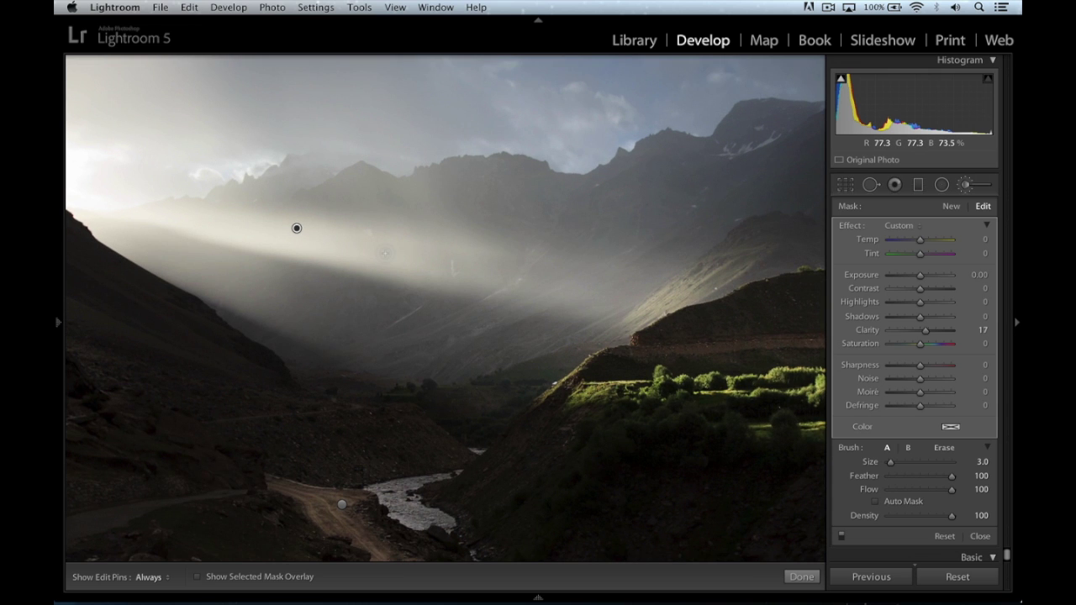
pyautogui.press('Delete')
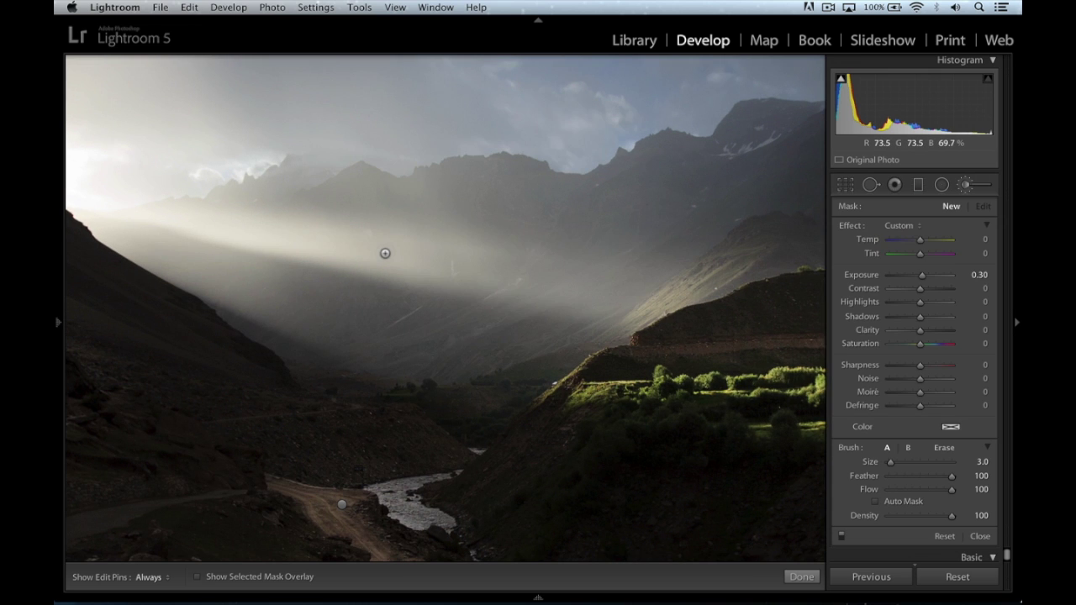
pyautogui.press('super+z')
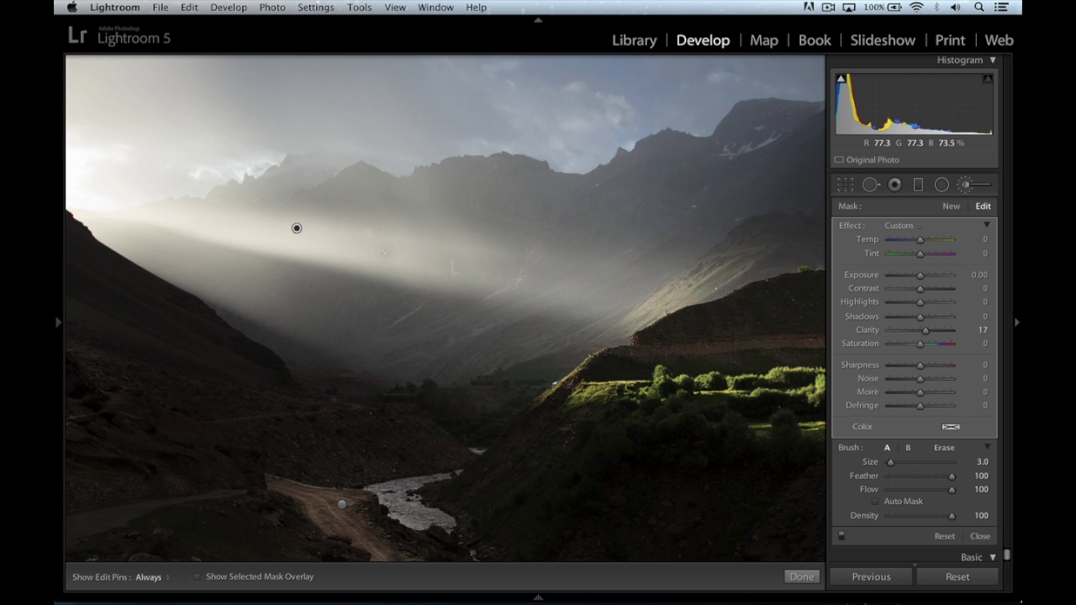
pyautogui.press('z')
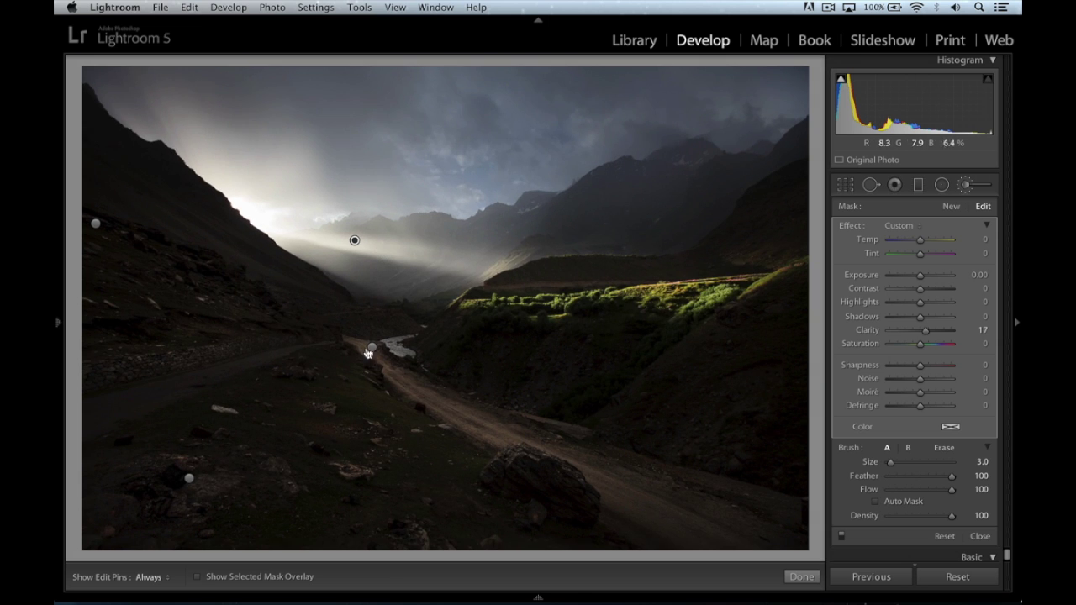
# Delete the brush adjustment along the dirt road and undo the deletion to compare its effect.
pyautogui.click(371, 348)
pyautogui.moveTo(371, 346)
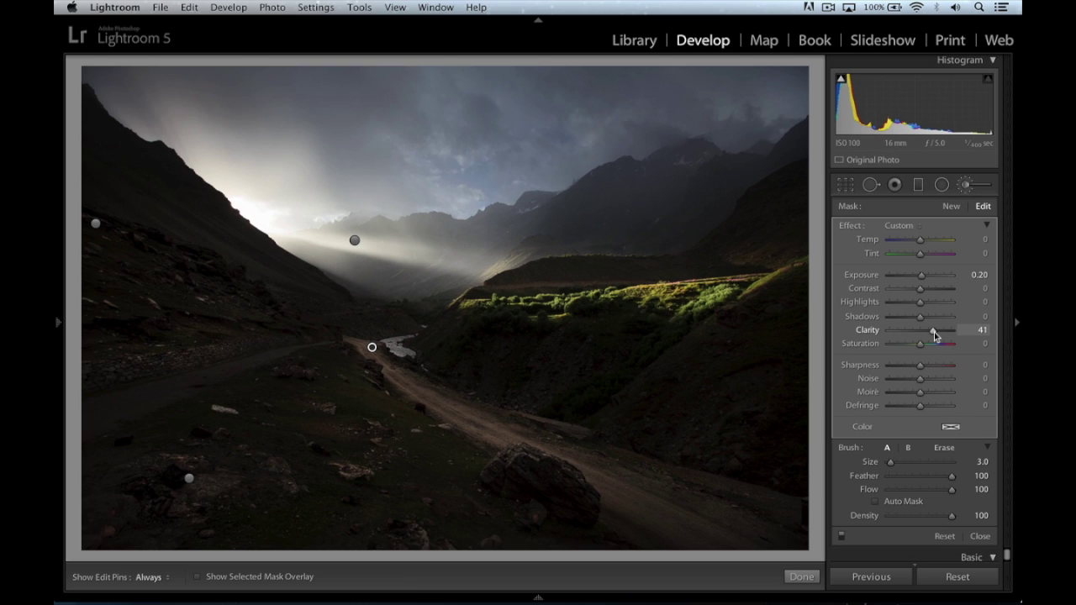
pyautogui.press('Delete')
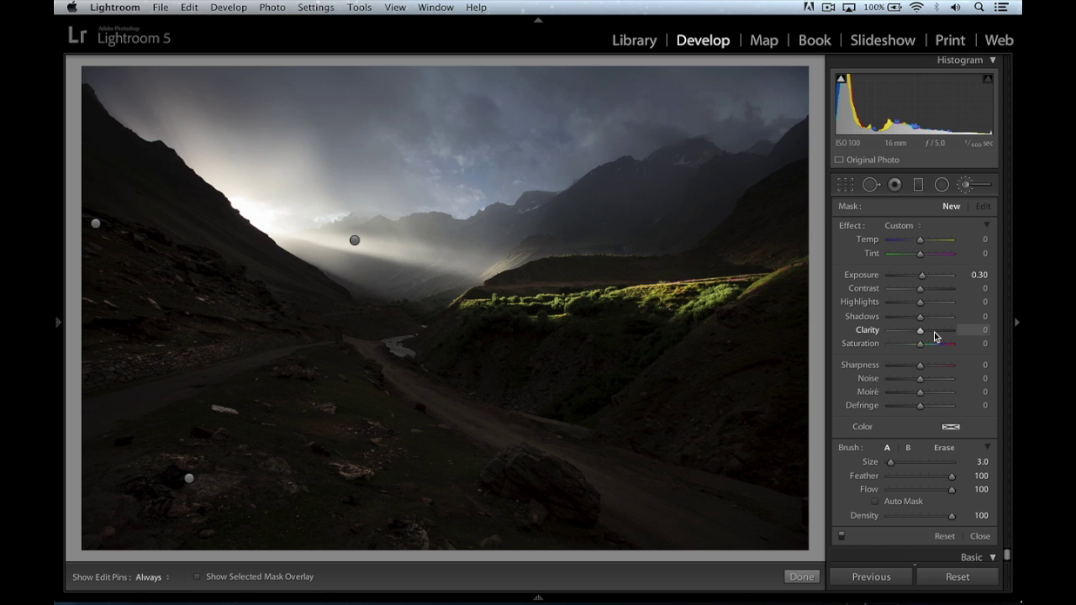
pyautogui.press('super+z')
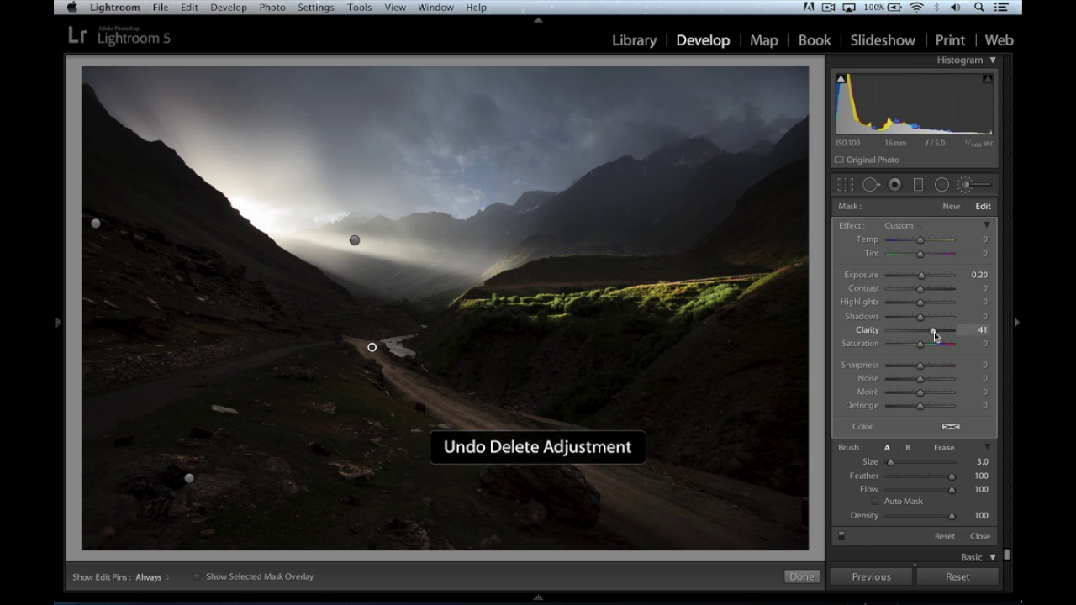
# Reset Clarity to 0 on the lower-left rocks' brush adjustment and undo the reset for comparison.
pyautogui.click(190, 478)
pyautogui.moveTo(191, 475)
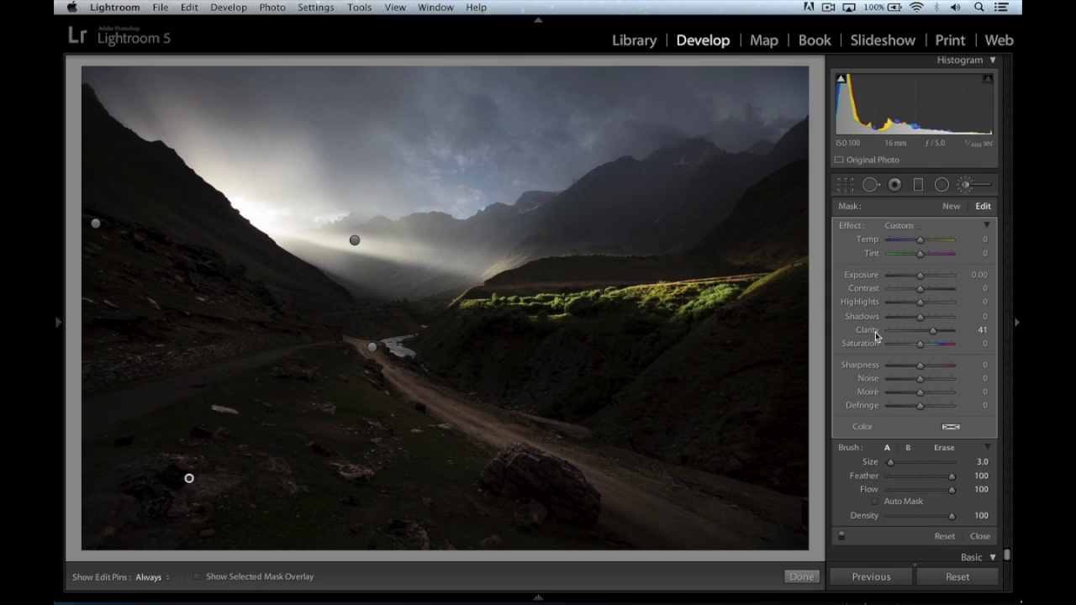
pyautogui.doubleClick(875, 332)
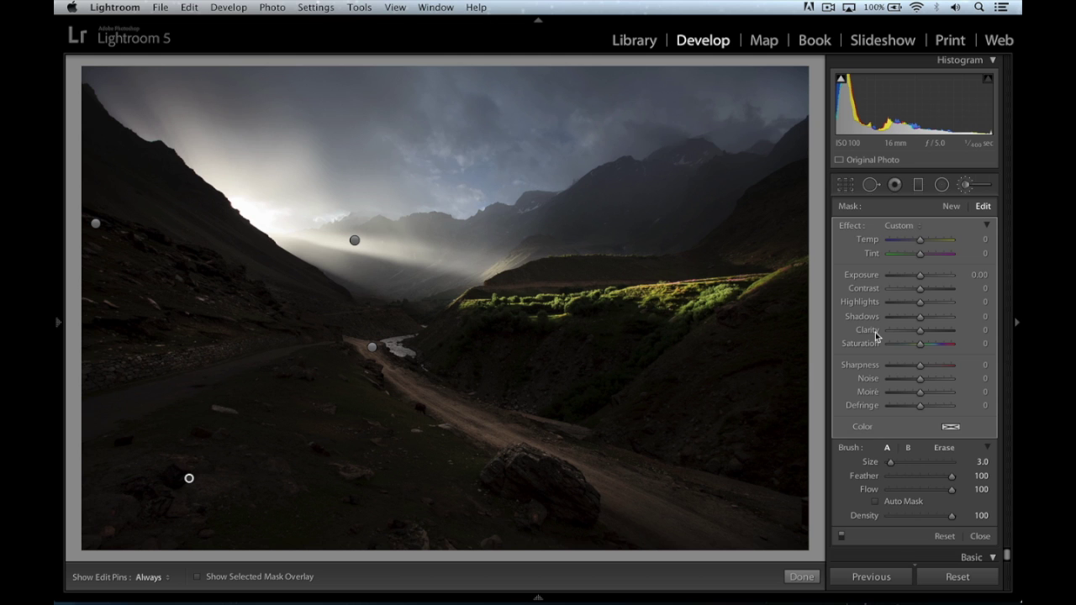
pyautogui.press('super+z')
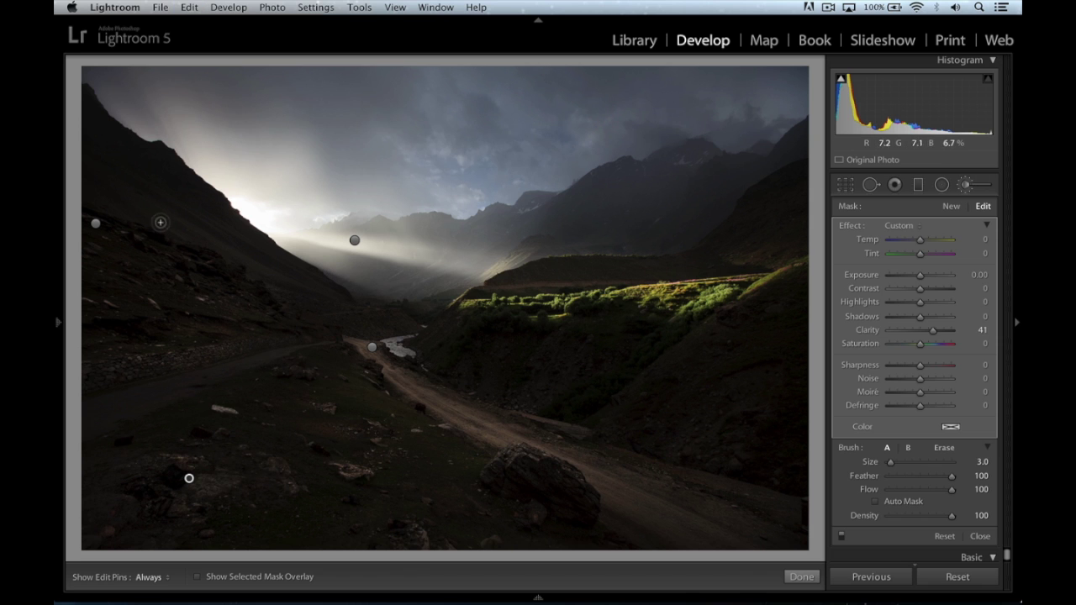
# Reset Clarity to 0 on the left hillside's brush adjustment and undo the reset to compare its effect.
pyautogui.click(94, 225)
pyautogui.moveTo(92, 222)
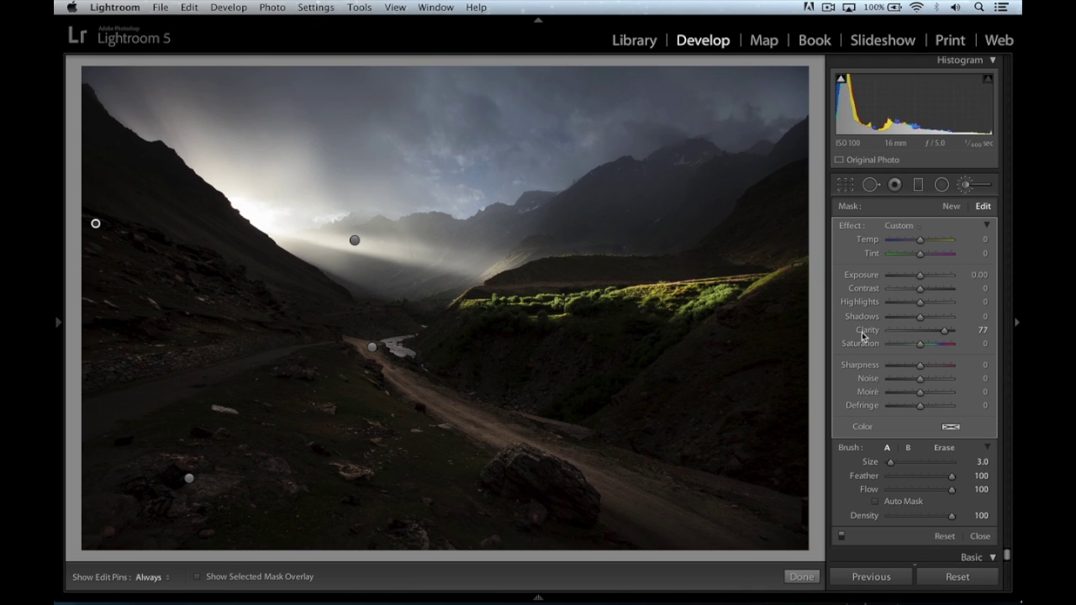
pyautogui.doubleClick(692, 268)
pyautogui.press('super+z')
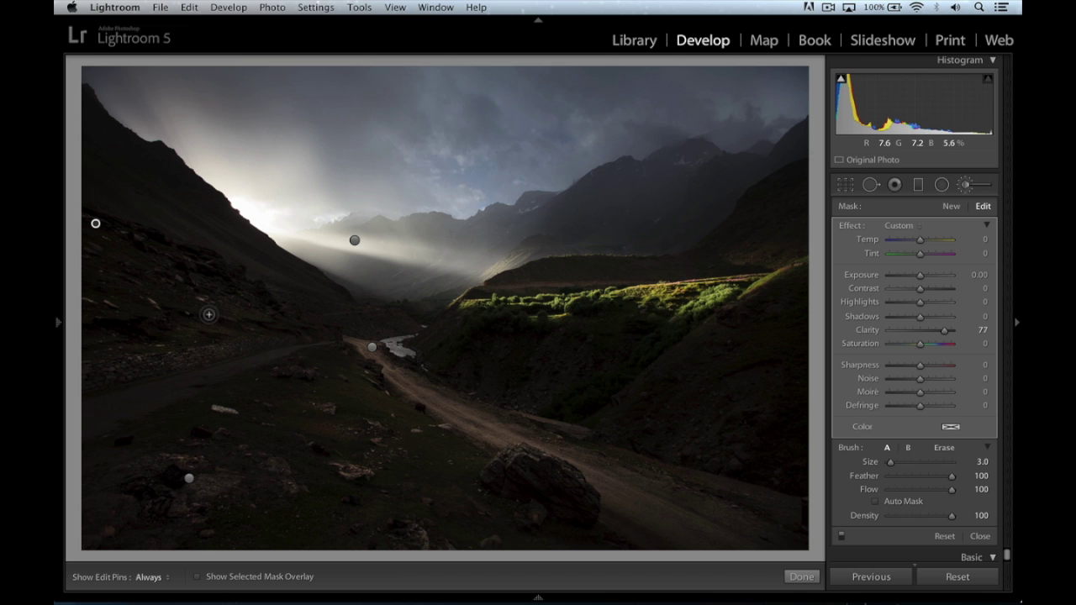
# Leave the Adjustment Brush and compare the valley photo's edited version with its earlier and Before versions.
pyautogui.press('k')
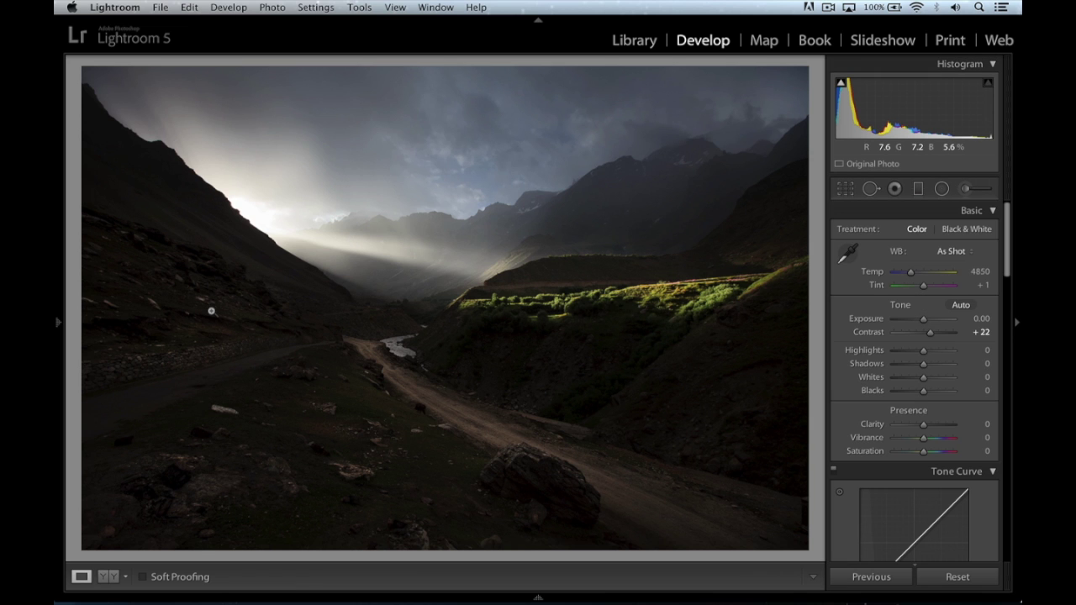
pyautogui.press('super+z')
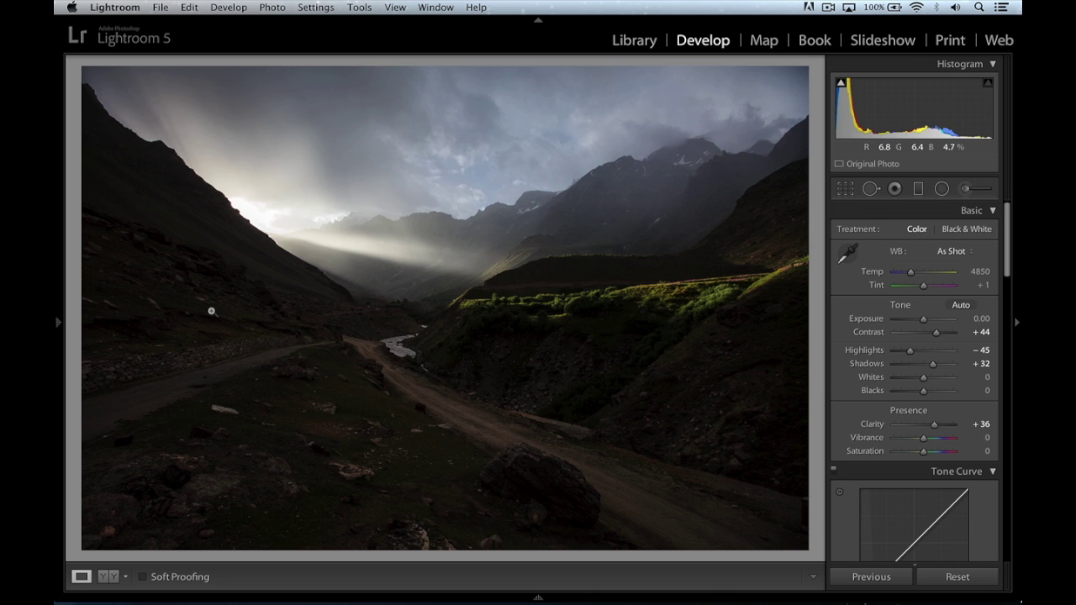
pyautogui.press('super+z')
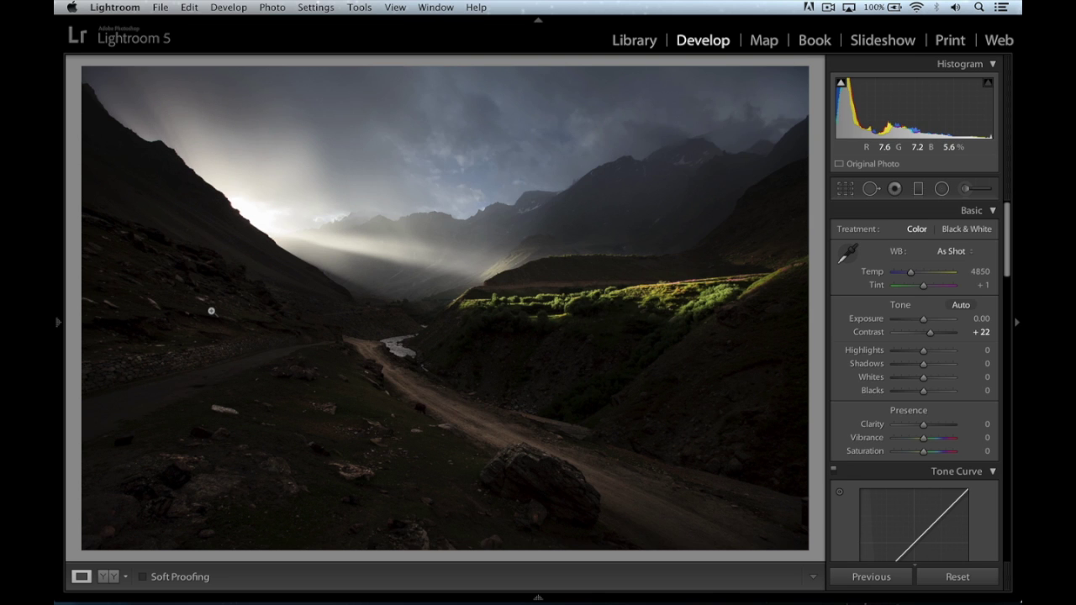
pyautogui.press('\\')
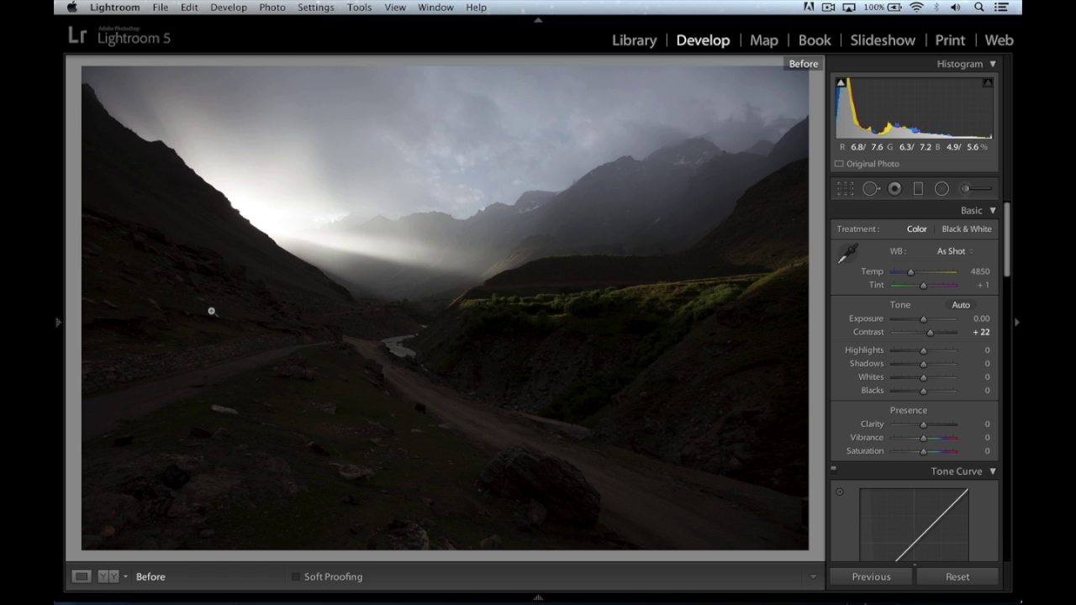
pyautogui.press('\\')
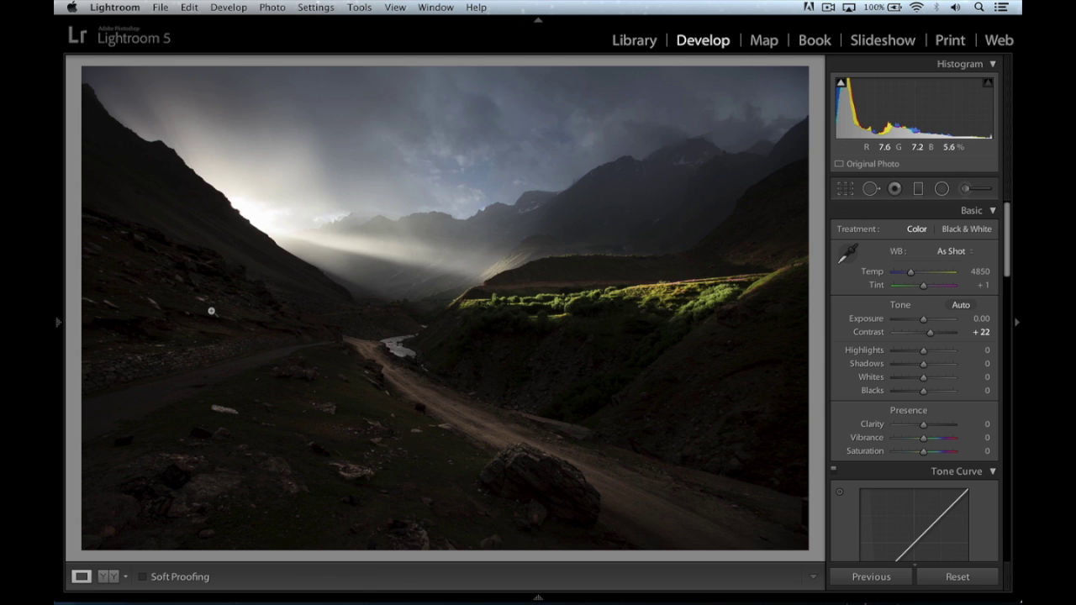
pyautogui.press('\\')
pyautogui.press('\\')
# Compare the bearded man's portrait before and after editing, and review its Camera Calibration profile and Basic settings.
pyautogui.press('\\')
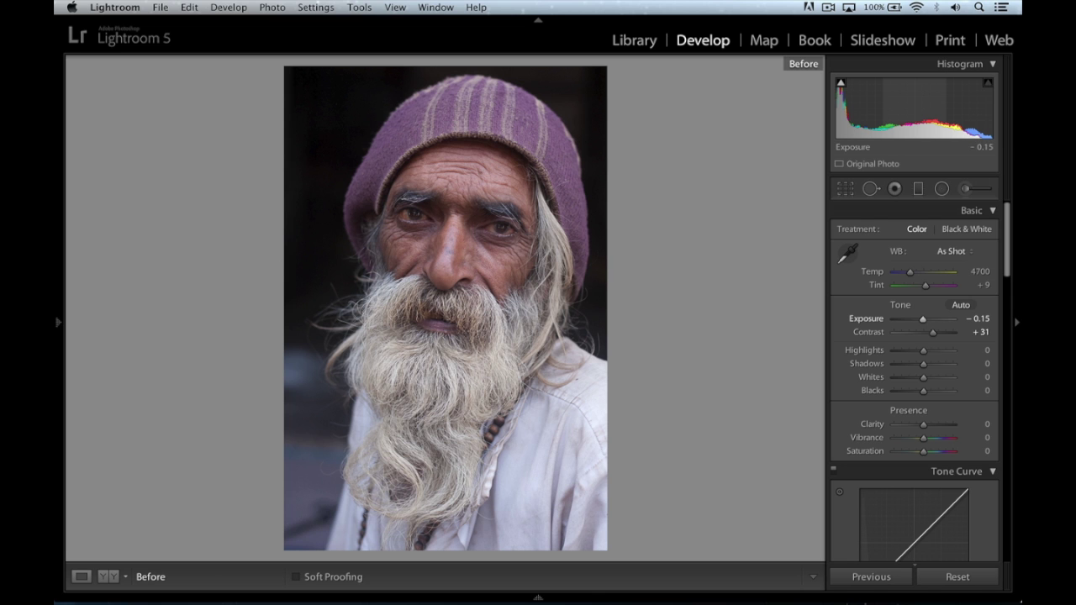
pyautogui.press('\\')
pyautogui.scroll(-10, 949, 317)
pyautogui.scroll(1, 949, 319)
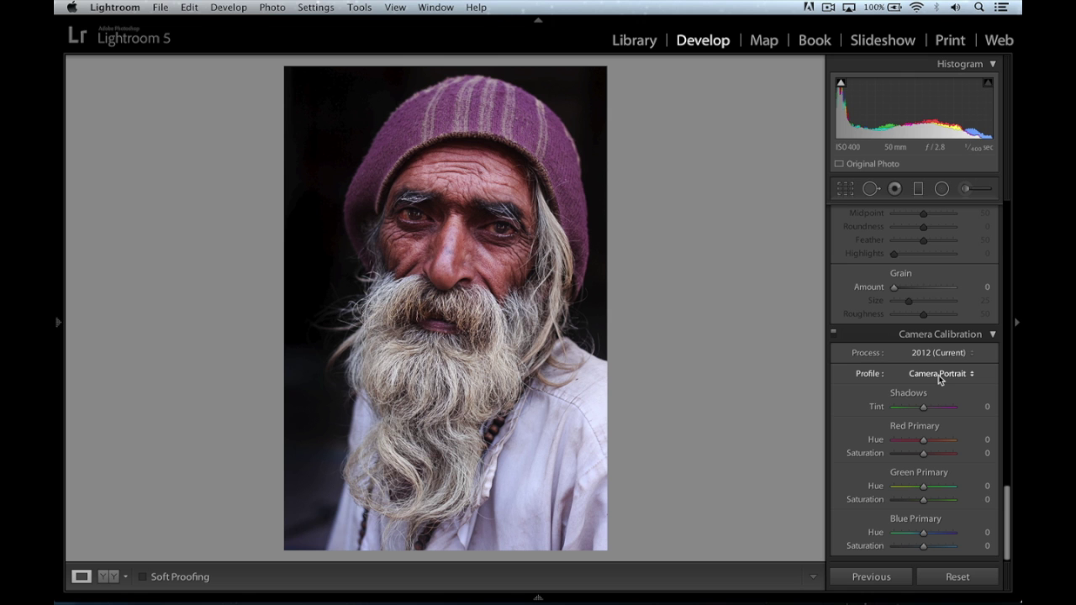
pyautogui.scroll(10, 939, 375)
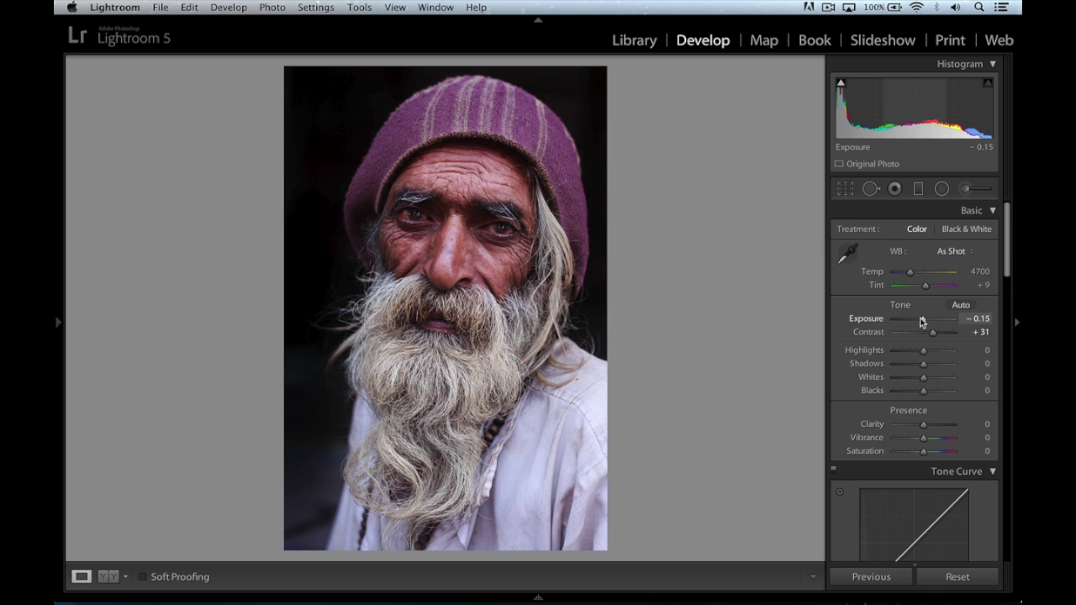
# Using the Radial Filter tool, delete the filter around the man's face and restore it, repeating the comparison twice.
pyautogui.press('shift')
pyautogui.hotkey('shift', 'm')
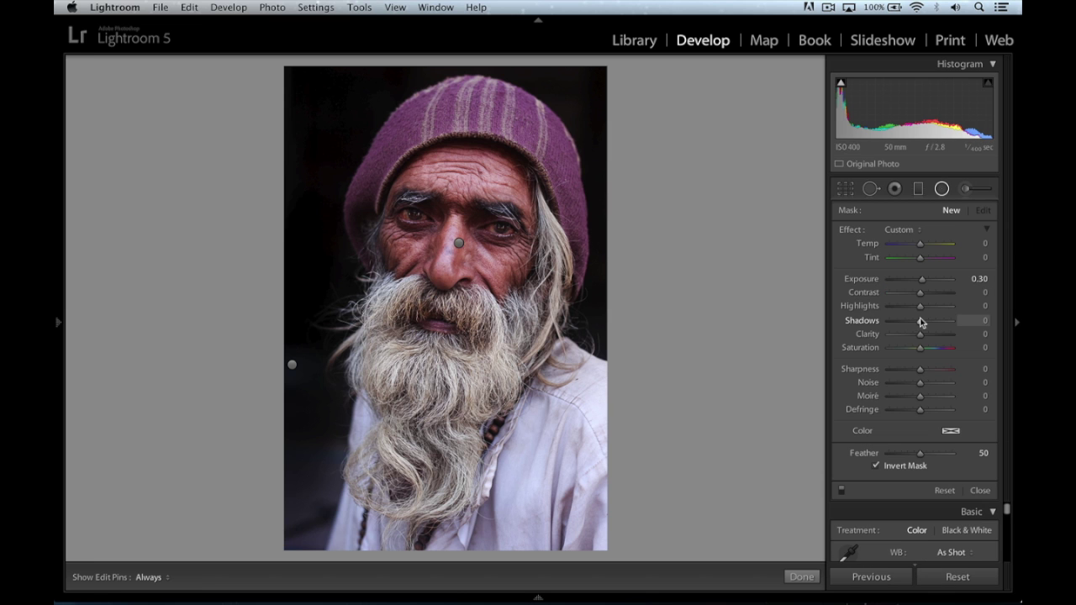
pyautogui.click(460, 245)
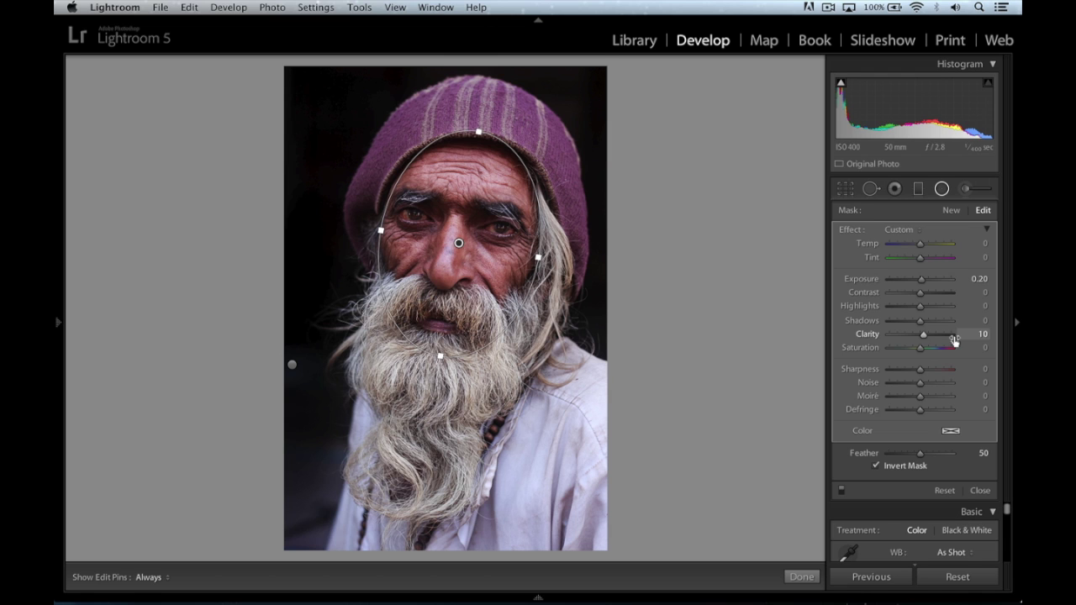
pyautogui.press('Delete')
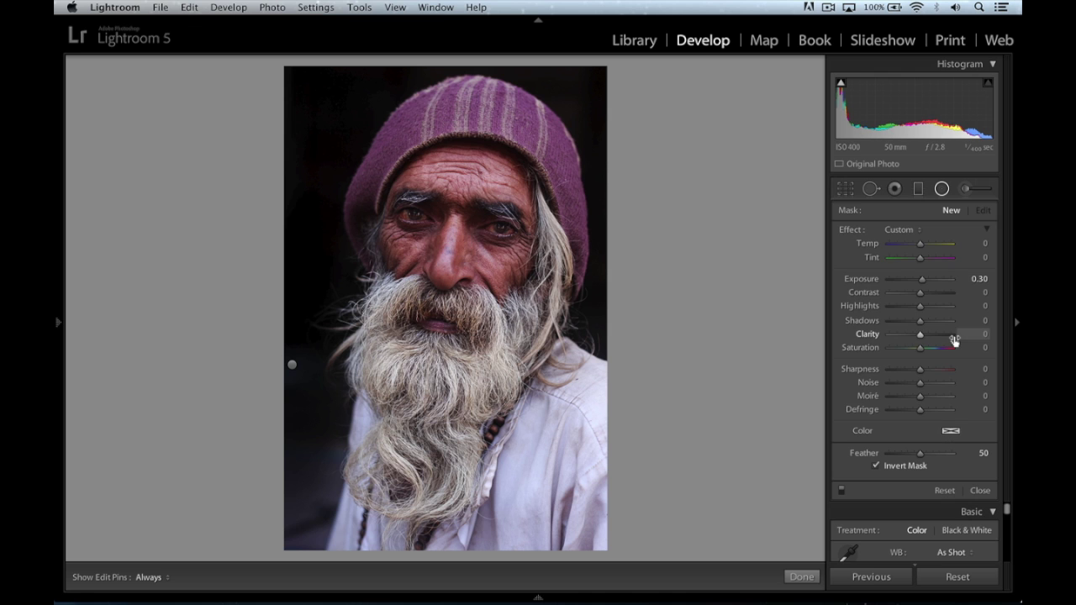
pyautogui.press('super+z')
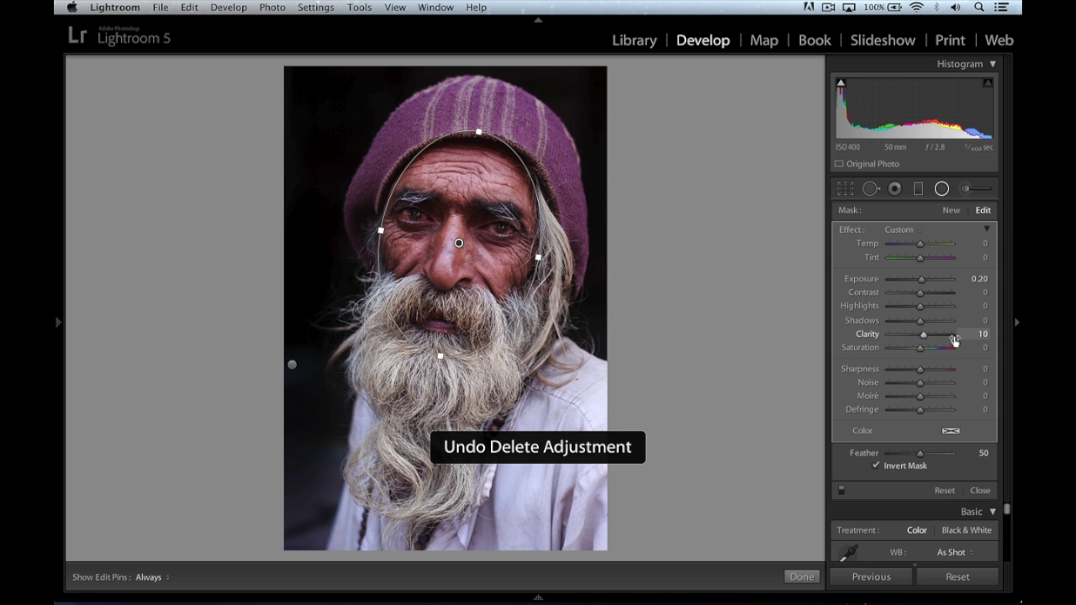
pyautogui.press('super+shift+z')
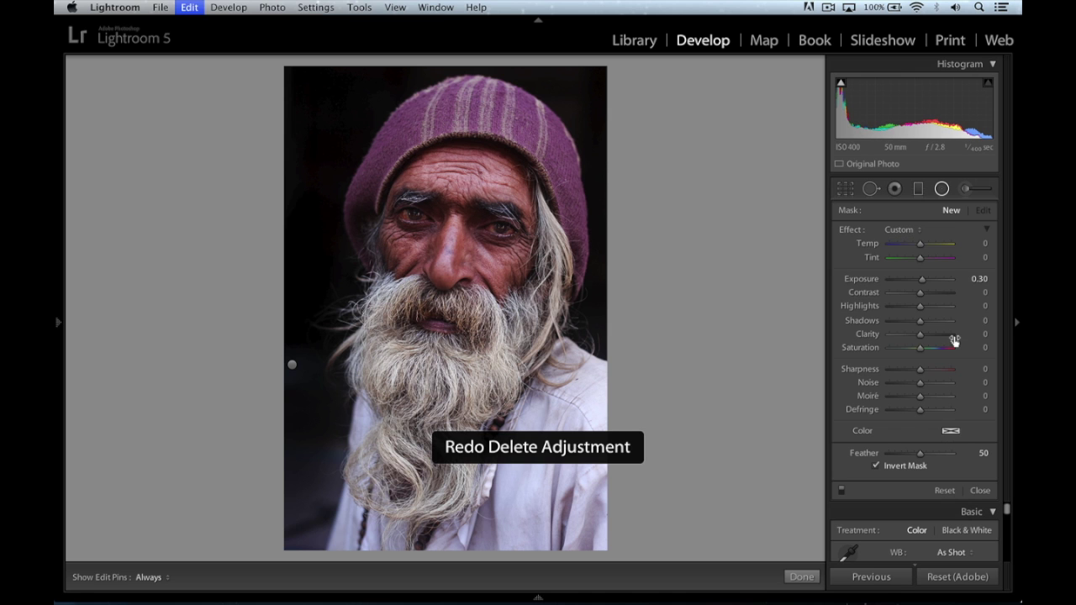
pyautogui.press('super+z')
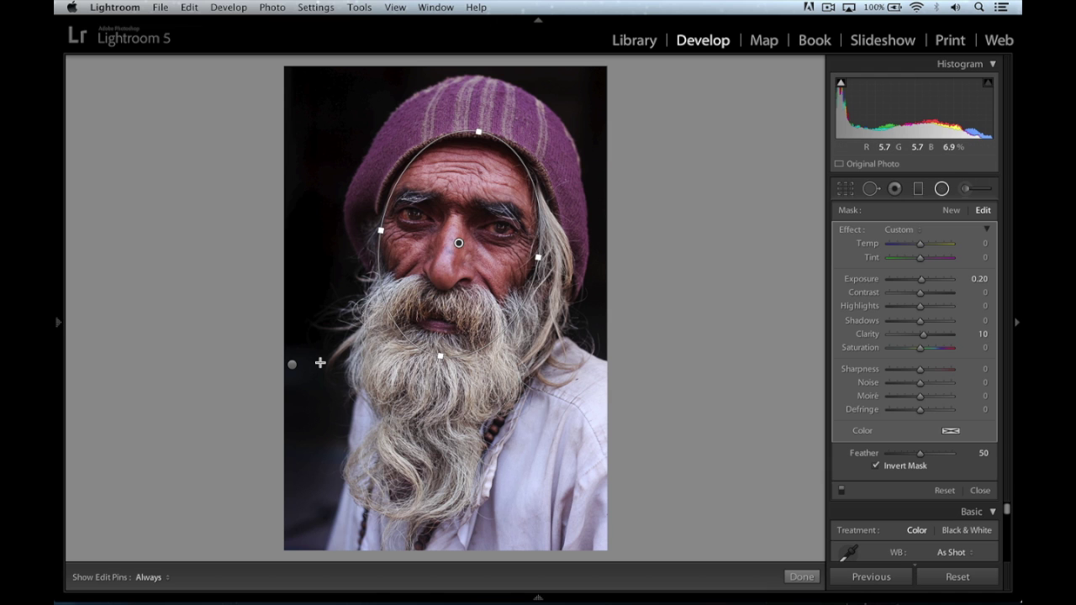
# Delete and restore the radial filter on the portrait's dark left background, and try a Feather of 24 before undoing it.
pyautogui.click(292, 364)
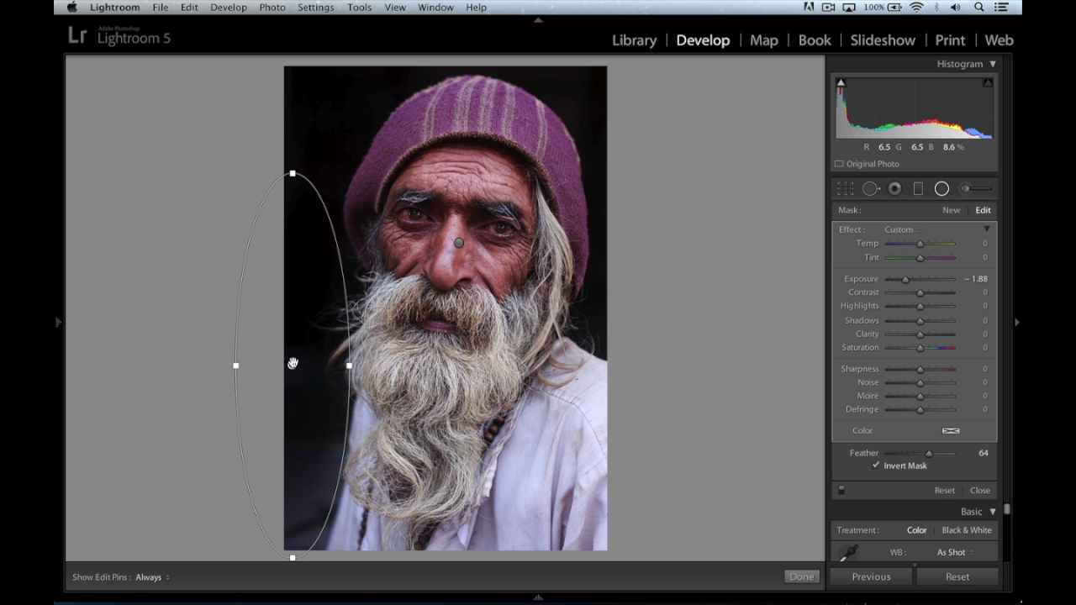
pyautogui.press('Delete')
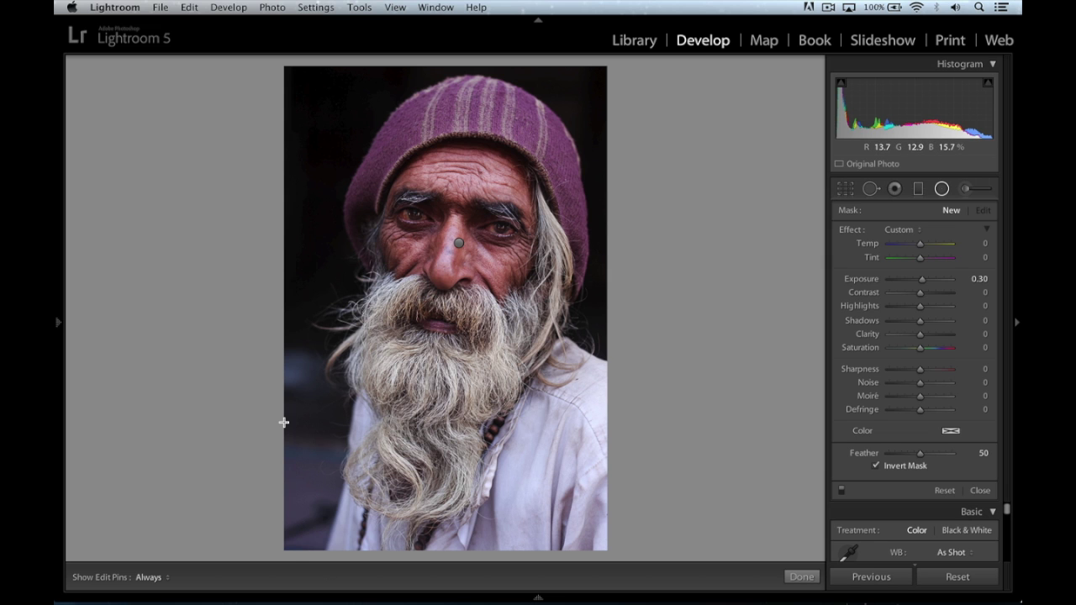
pyautogui.press('super+z')
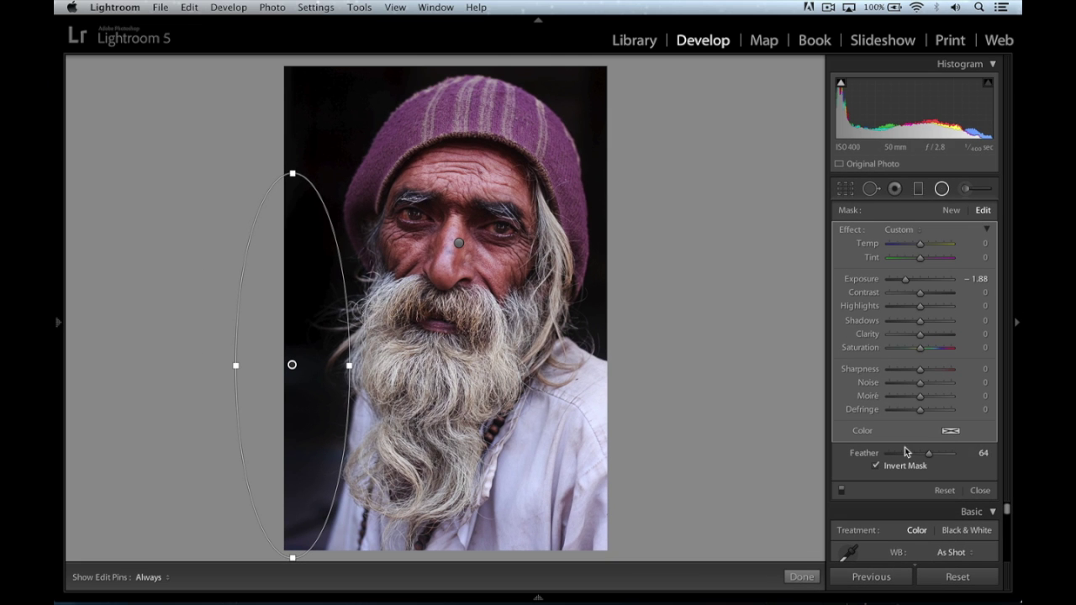
pyautogui.click(904, 458)
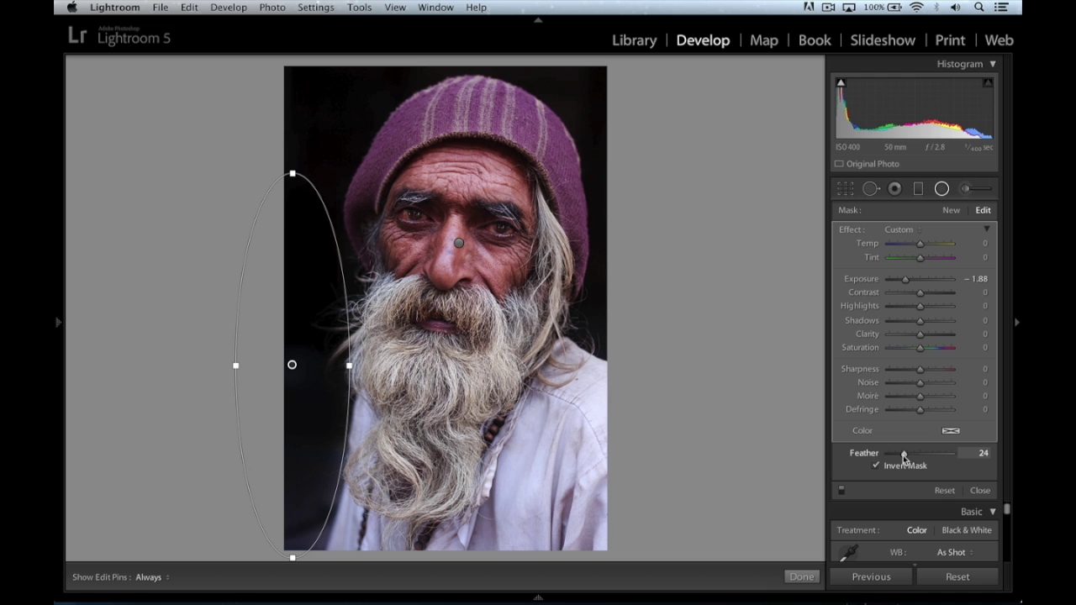
pyautogui.press('super+z')
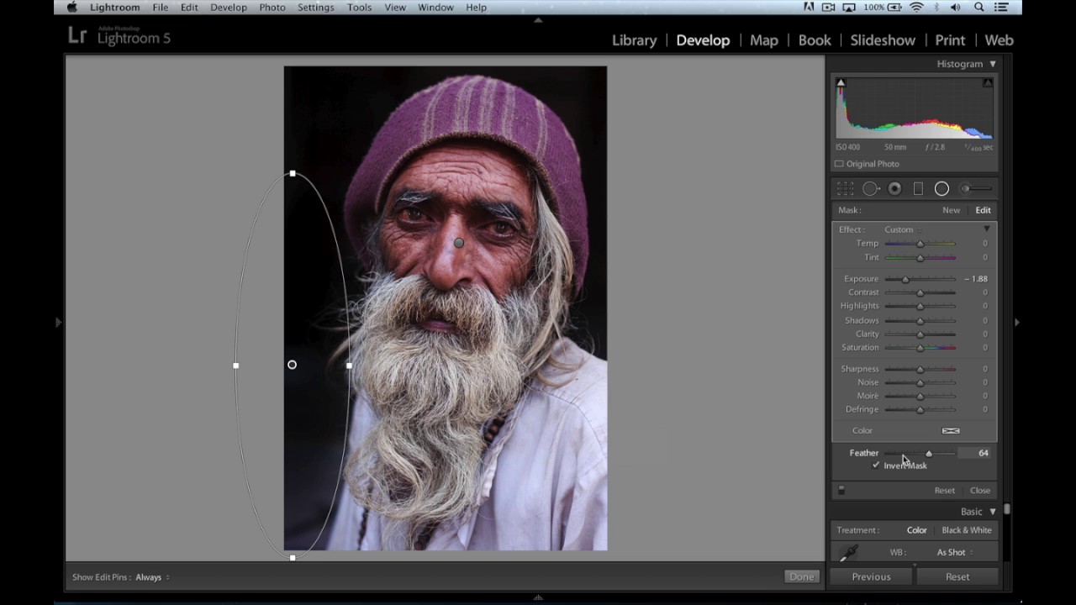
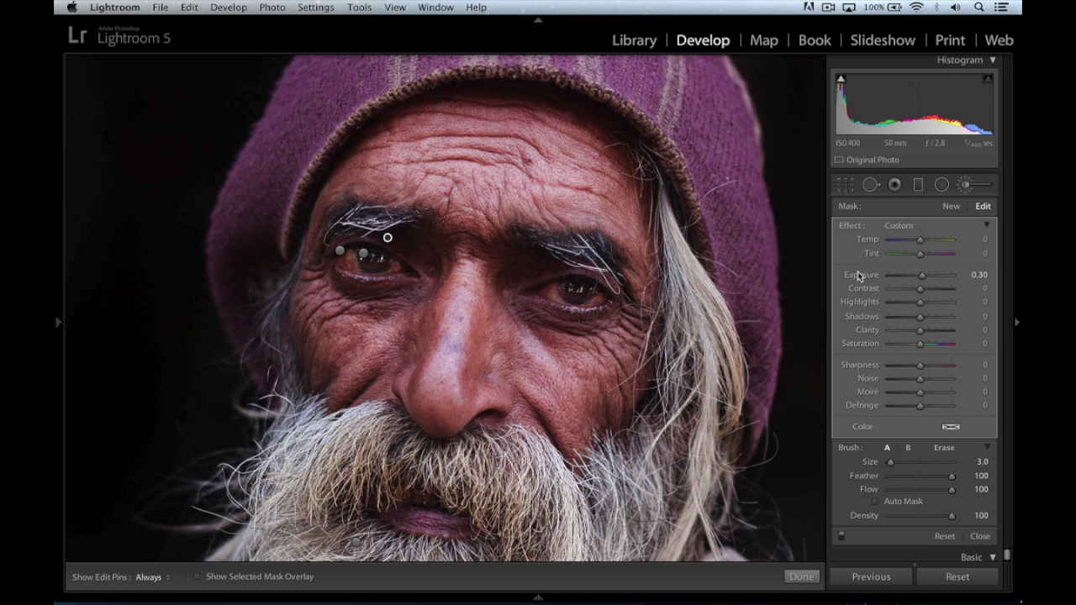
# Reset Exposure to 0 on the eyebrow-side and iris brush adjustments in turn, undoing each reset for comparison.
pyautogui.doubleClick(859, 275)
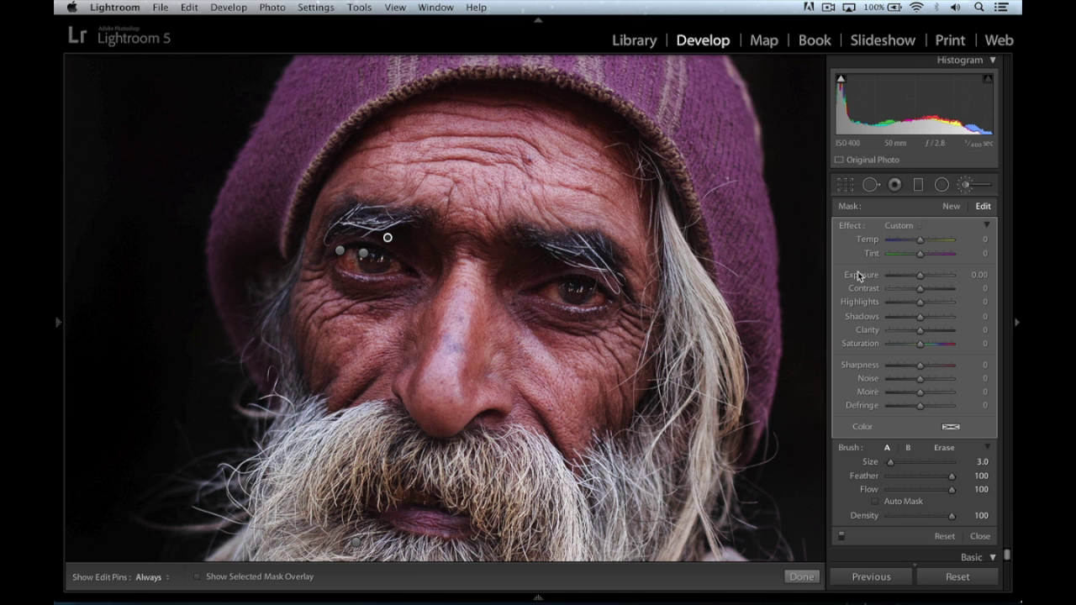
pyautogui.press('super+z')
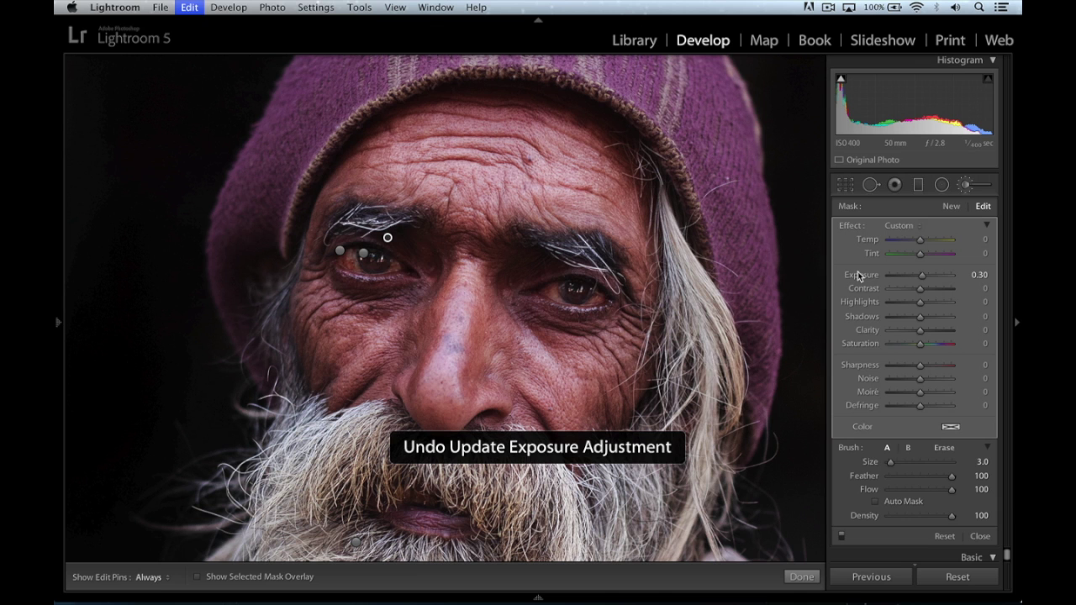
pyautogui.click(364, 255)
pyautogui.moveTo(364, 253)
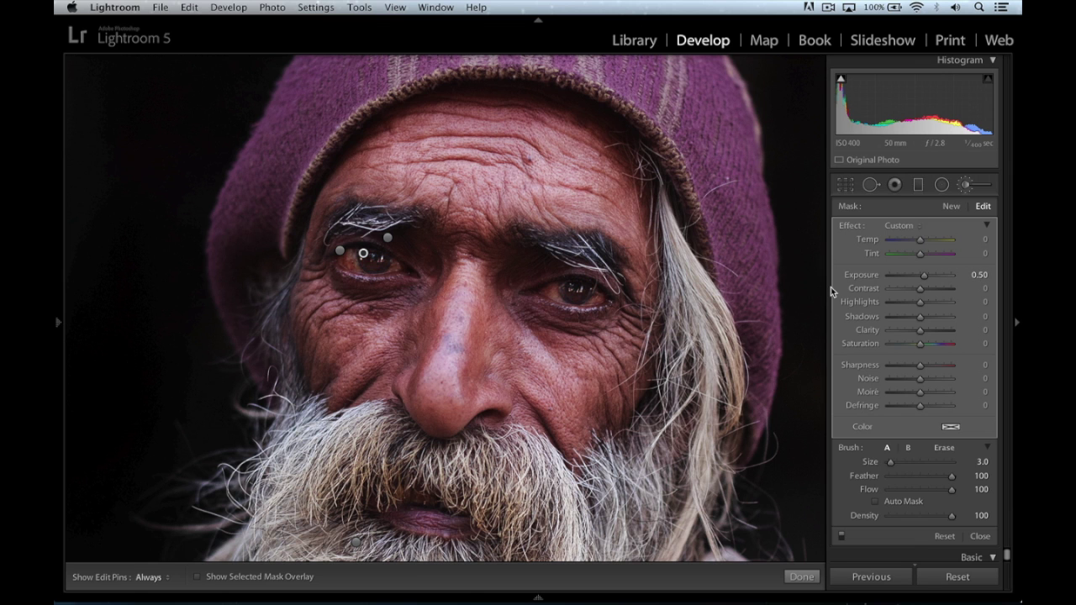
pyautogui.doubleClick(868, 277)
pyautogui.press('super+z')
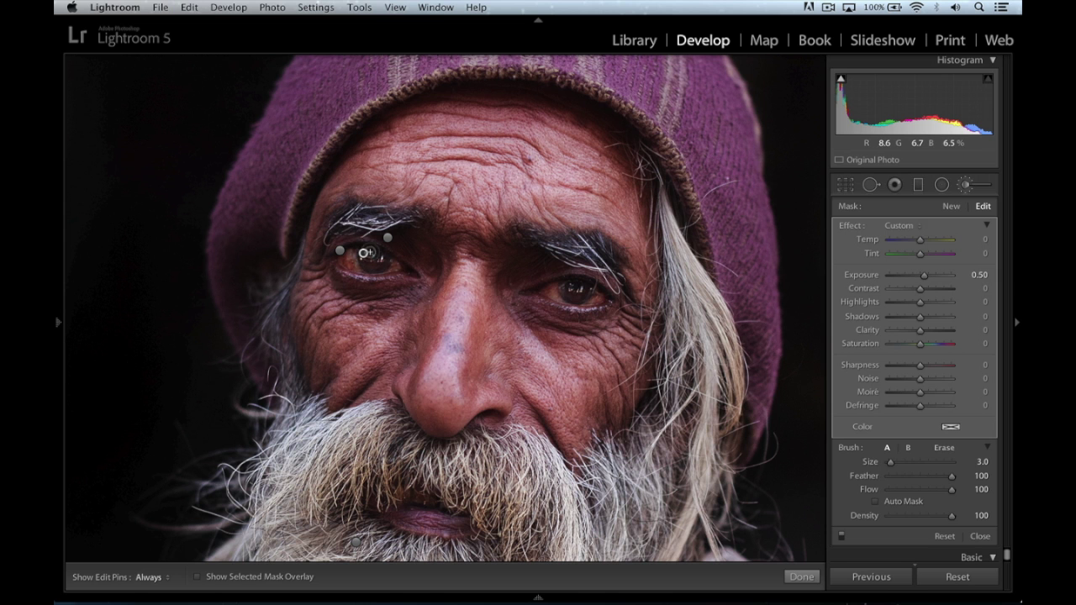
# Reset Clarity to 0 on the brush adjustment at the eye's outer corner and undo the reset for comparison.
pyautogui.click(339, 251)
pyautogui.moveTo(339, 250)
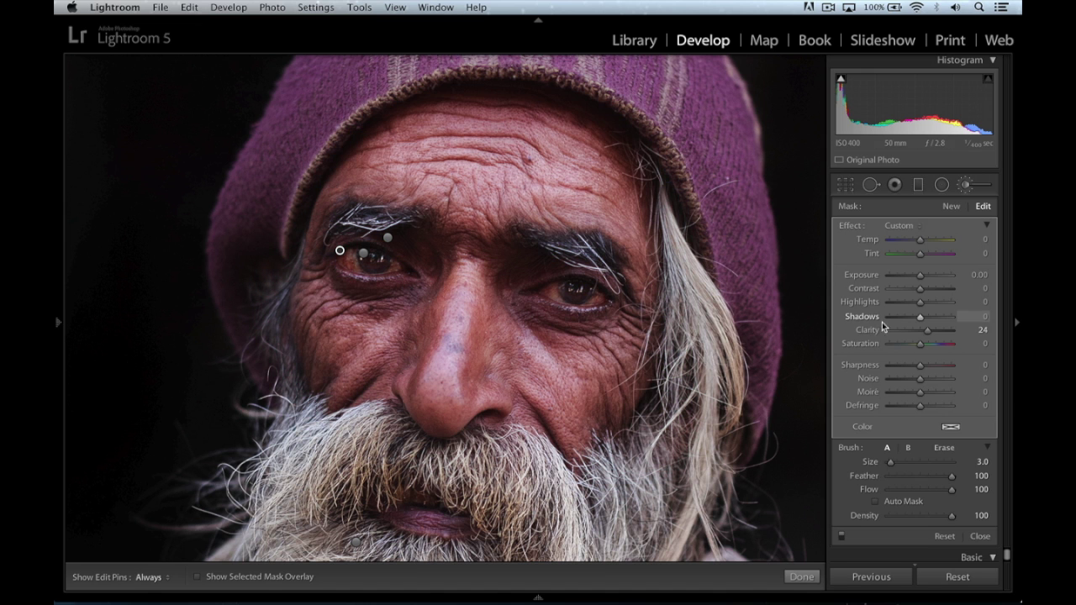
pyautogui.press('super+z')
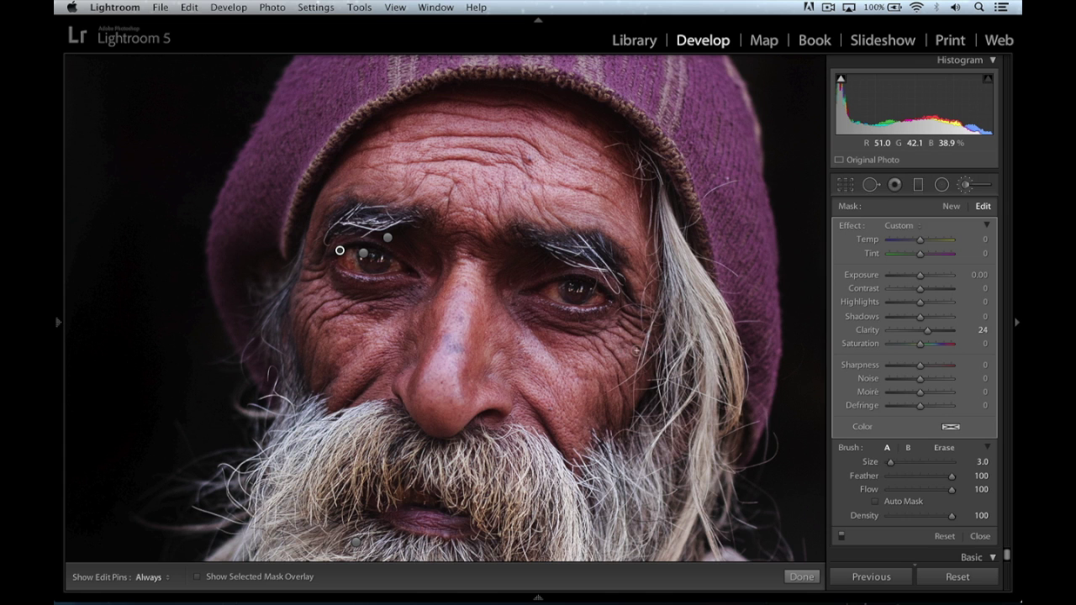
pyautogui.doubleClick(879, 333)
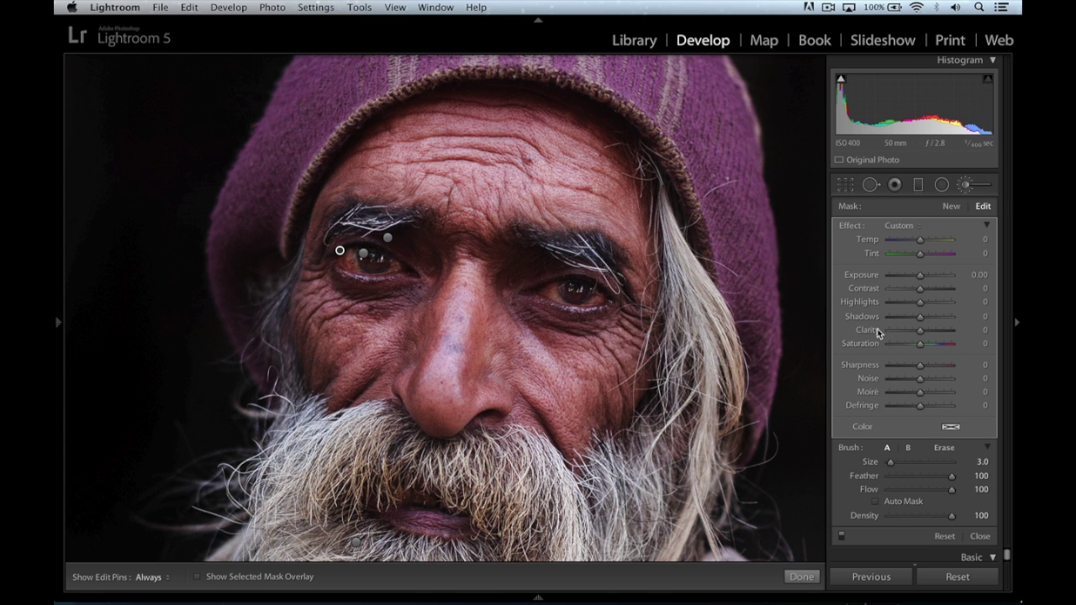
pyautogui.press('super+z')
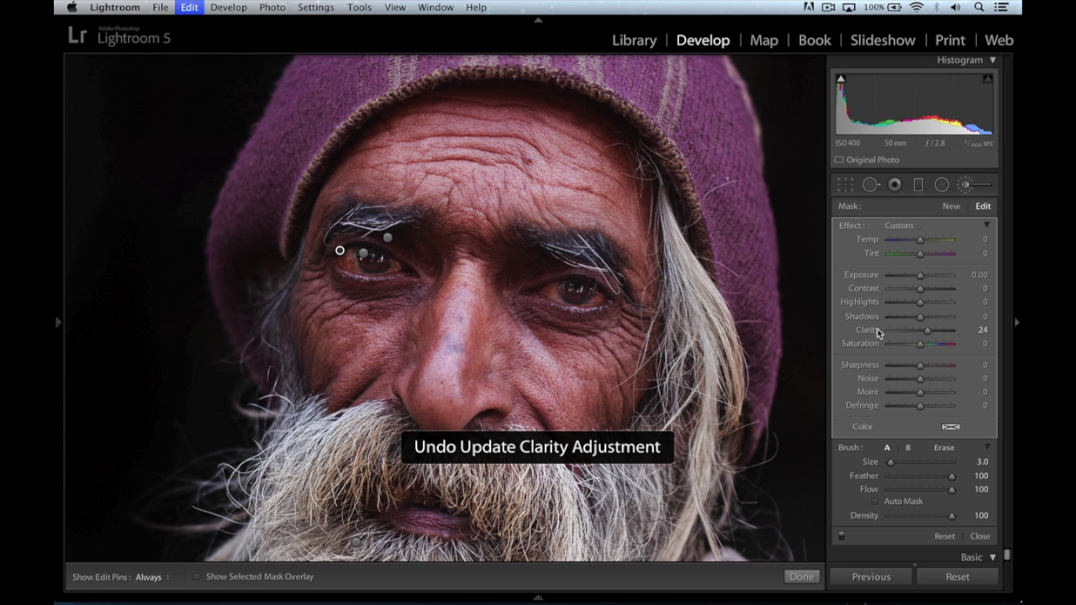
# Inspect the beard brush adjustment's mask, reset its Clarity to 0 and undo the reset, and return to the full portrait.
pyautogui.scroll(-10, 566, 321)
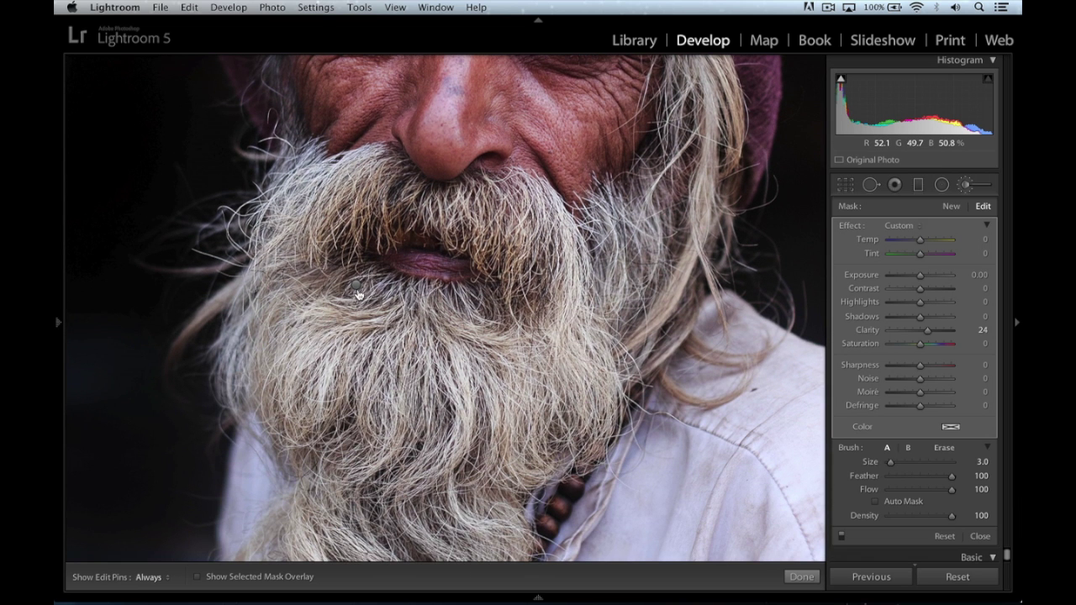
pyautogui.moveTo(356, 291); pyautogui.dragTo(357, 287)
pyautogui.press('o')
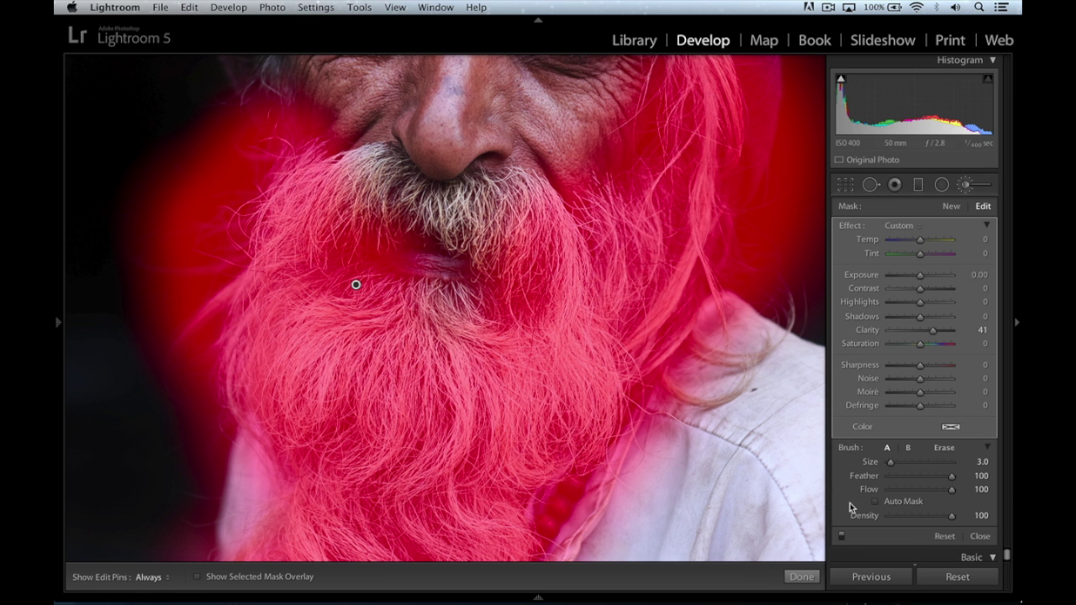
pyautogui.doubleClick(872, 334)
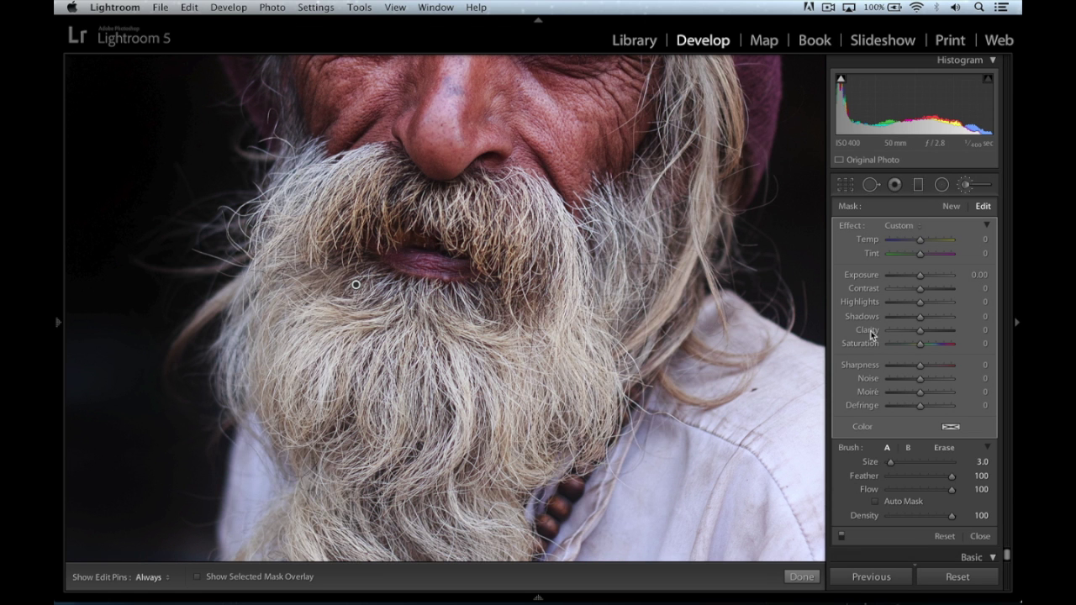
pyautogui.press('super+z')
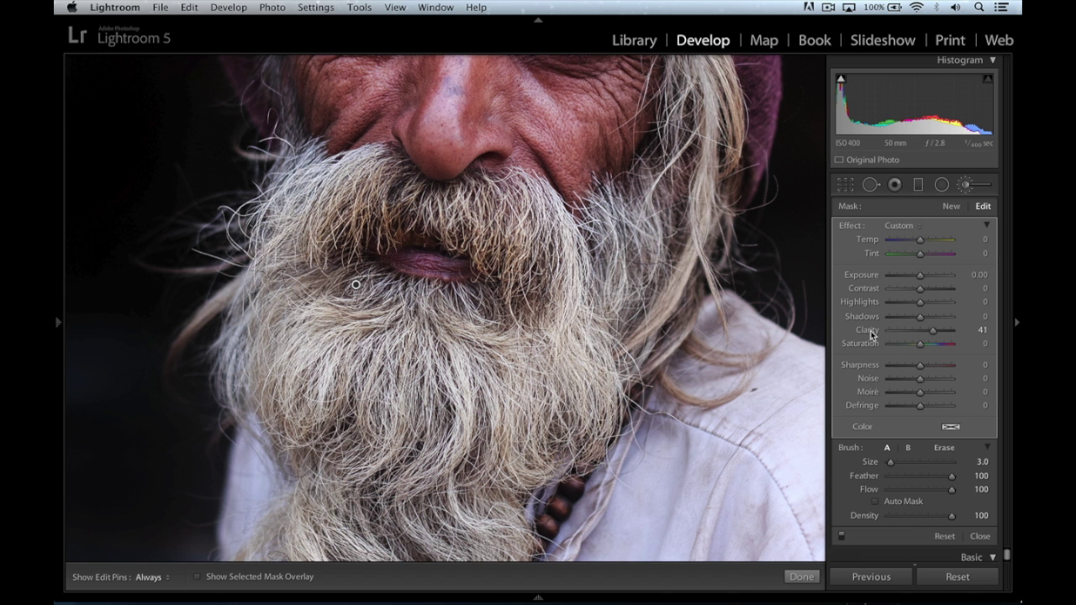
pyautogui.press('z')
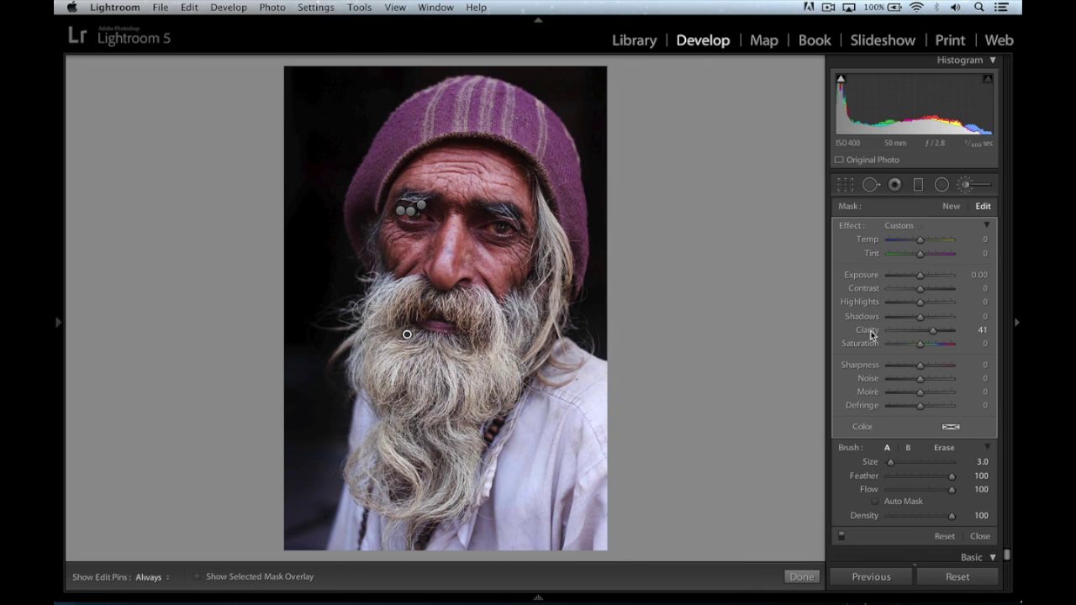
# Close the brush adjustments and compare the full bearded man portrait before and after all edits.
pyautogui.press('k')
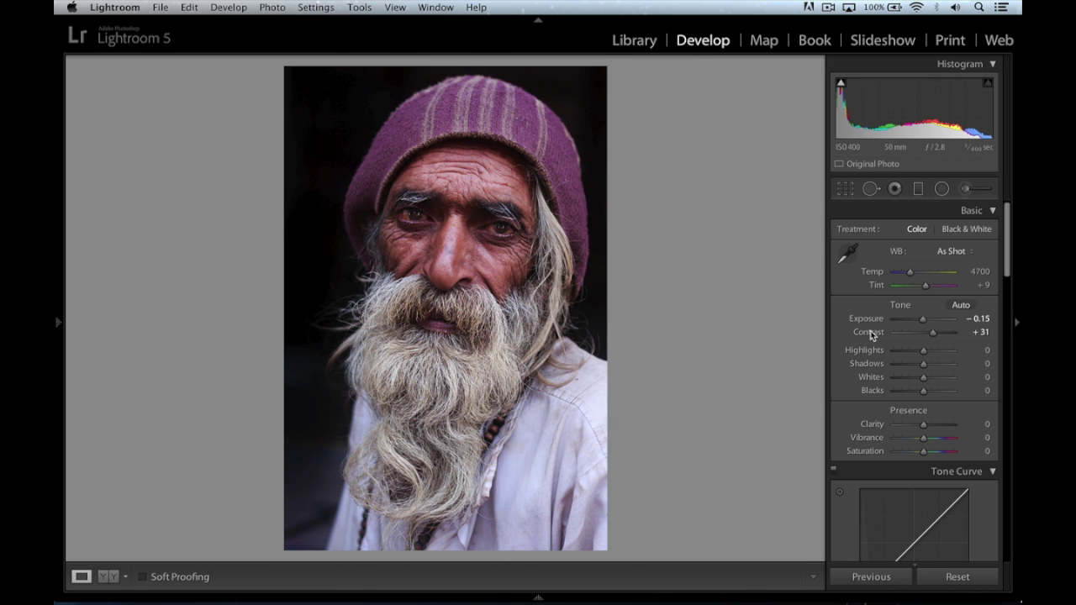
pyautogui.press('\\')
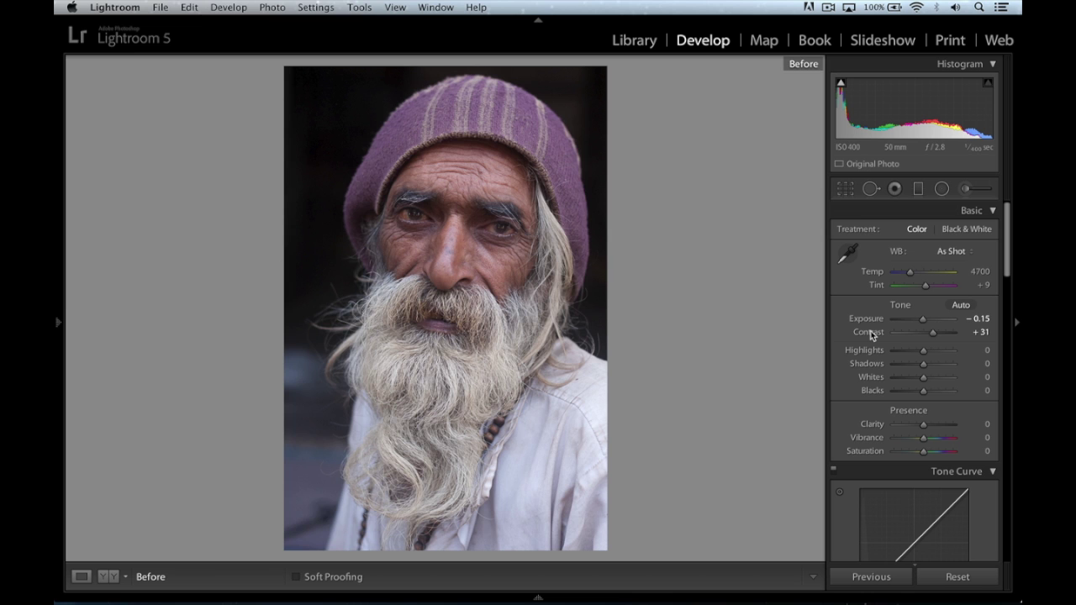
pyautogui.press('\\')
pyautogui.press('\\')
pyautogui.press('\\')
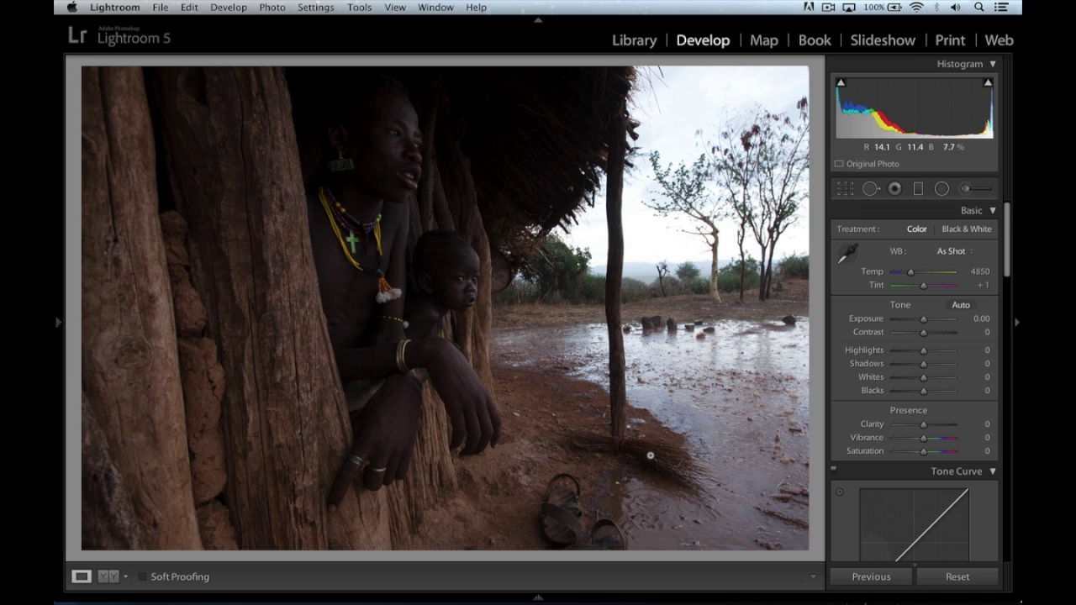
# Set the camera calibration profile of the hut doorway photo to Camera Portrait.
pyautogui.scroll(-15, 967, 403)
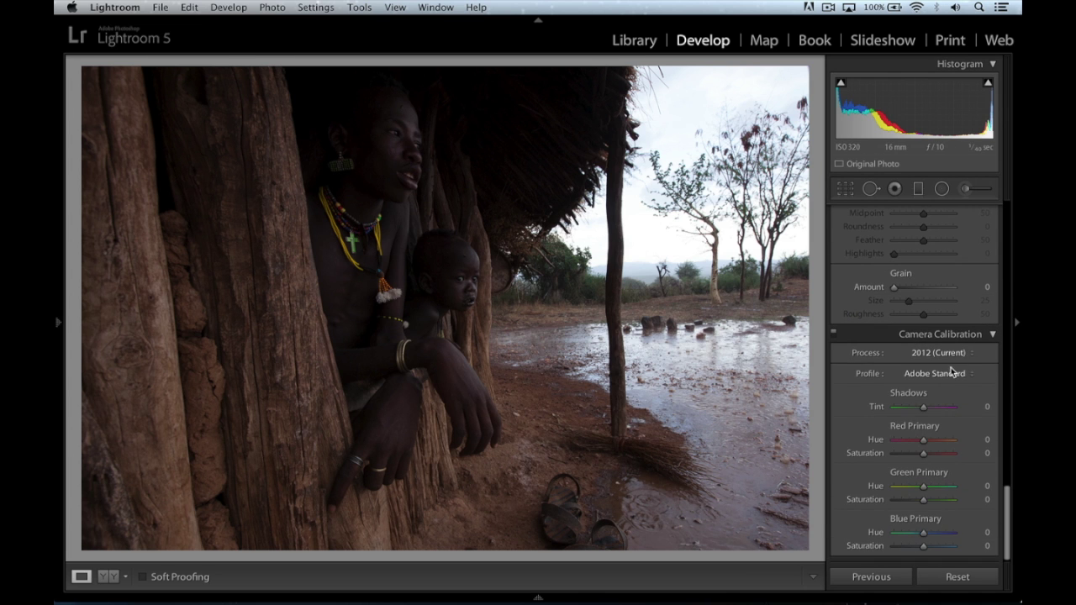
pyautogui.click(944, 374)
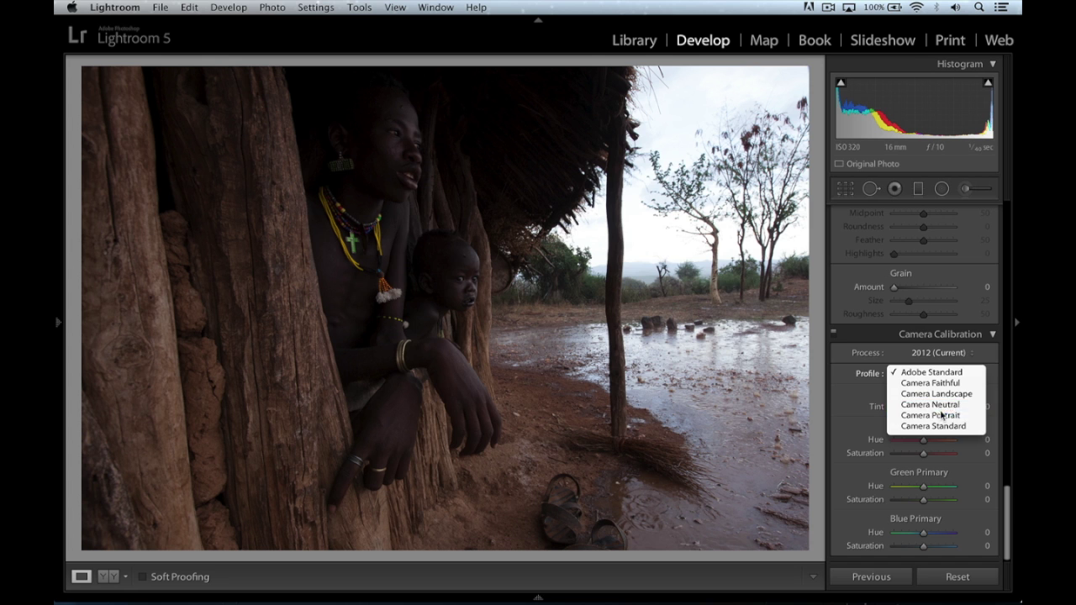
pyautogui.click(941, 416)
pyautogui.scroll(15, 941, 414)
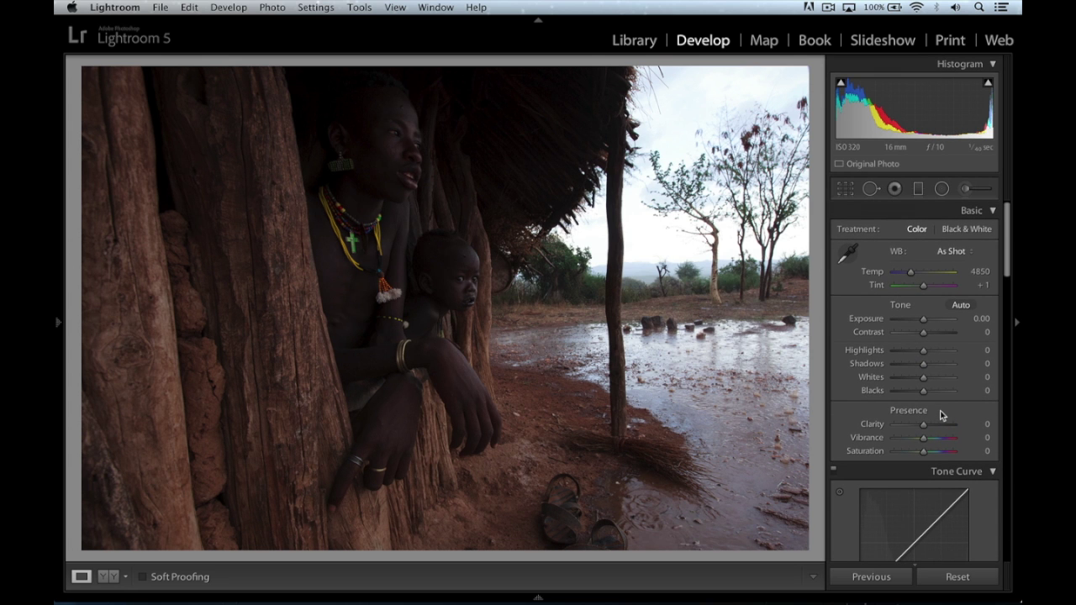
# Draw a radial filter over the sky and trees with Exposure -0.43, Highlights -36 and Shadows 65.
pyautogui.hotkey('shift', 'm')
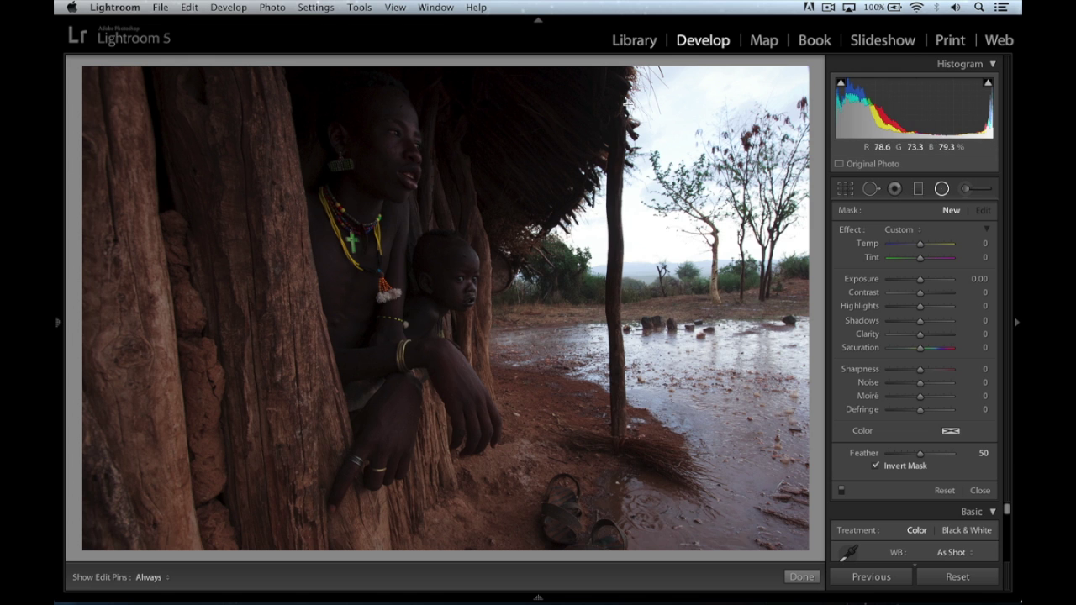
pyautogui.moveTo(626, 103); pyautogui.dragTo(700, 145)
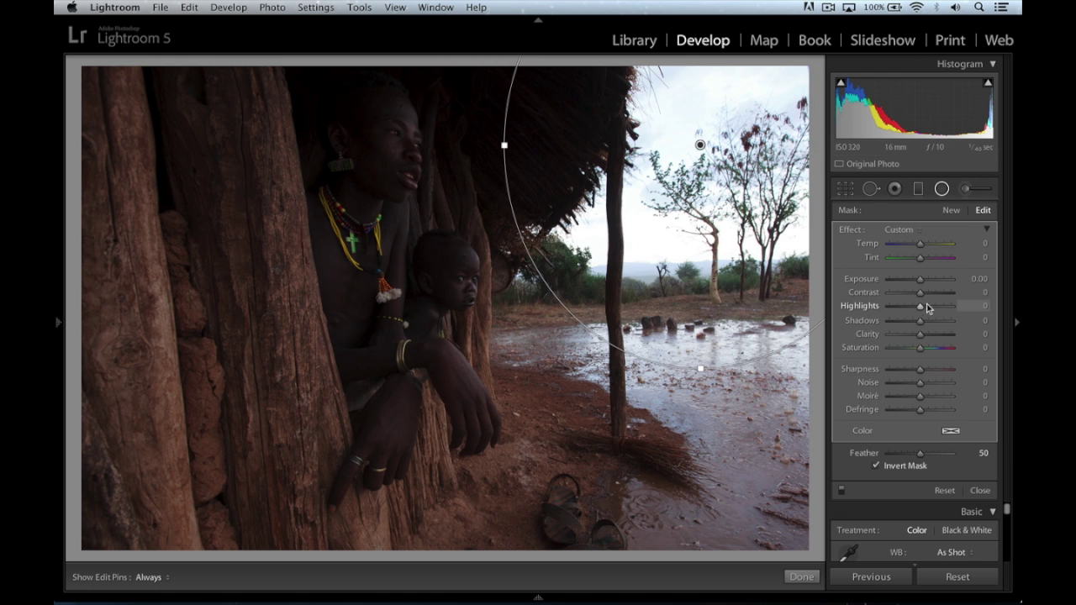
pyautogui.moveTo(920, 308); pyautogui.dragTo(919, 286)
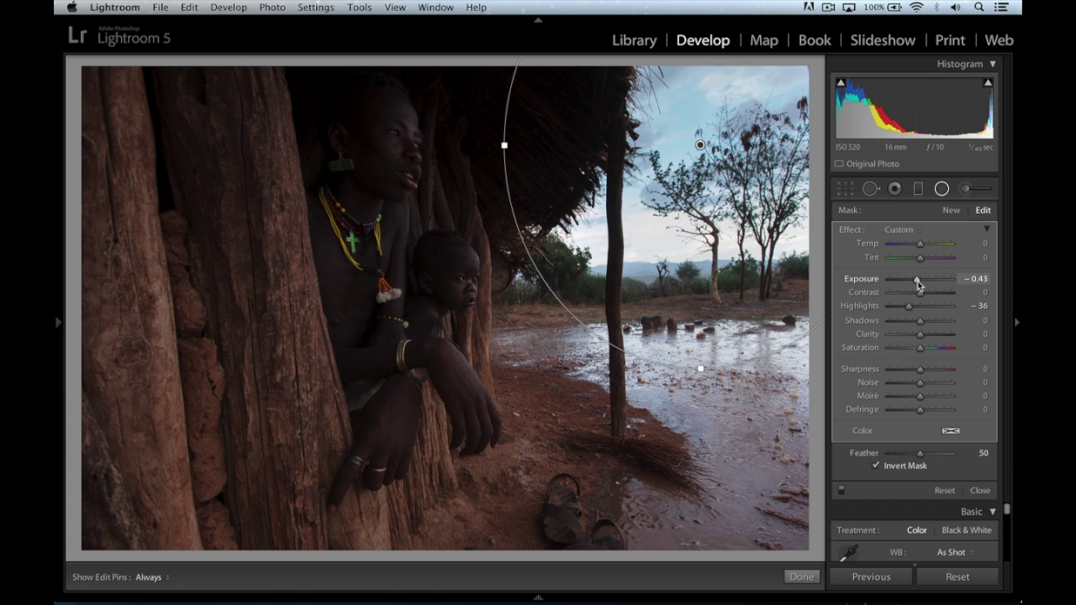
pyautogui.click(933, 324)
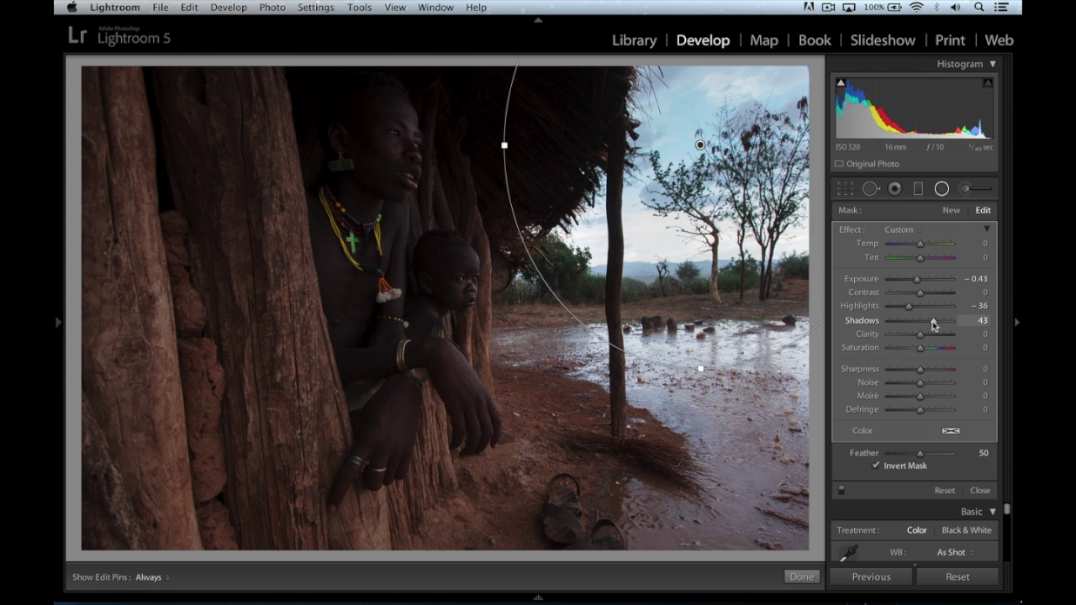
pyautogui.moveTo(933, 324); pyautogui.dragTo(940, 325)
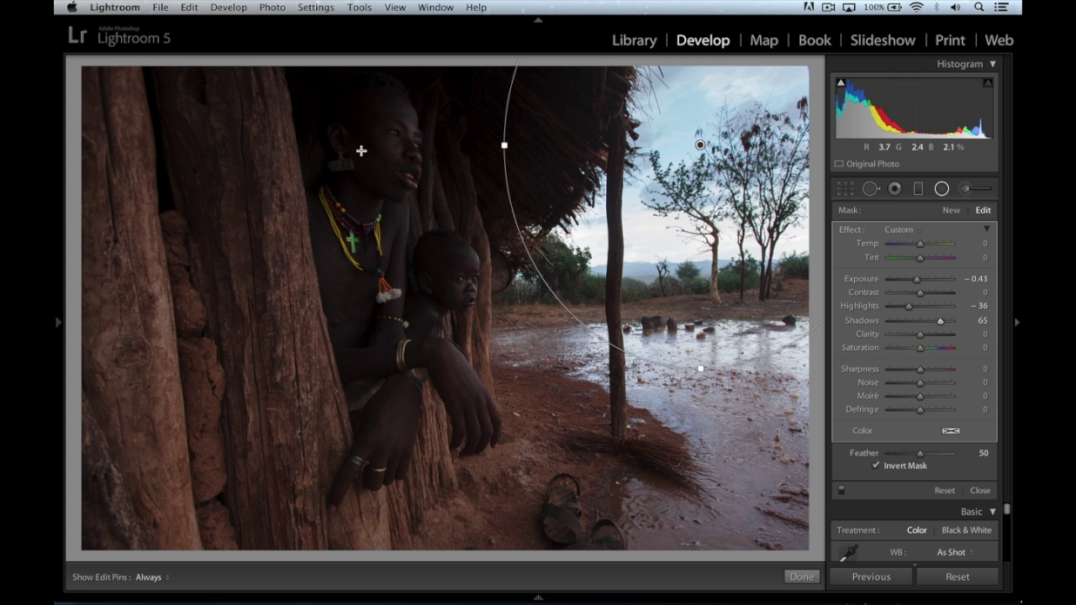
# Draw a tall radial filter around the adult and child, set its Exposure to 0.43 and raise Shadows slightly.
pyautogui.moveTo(354, 178); pyautogui.dragTo(489, 418)
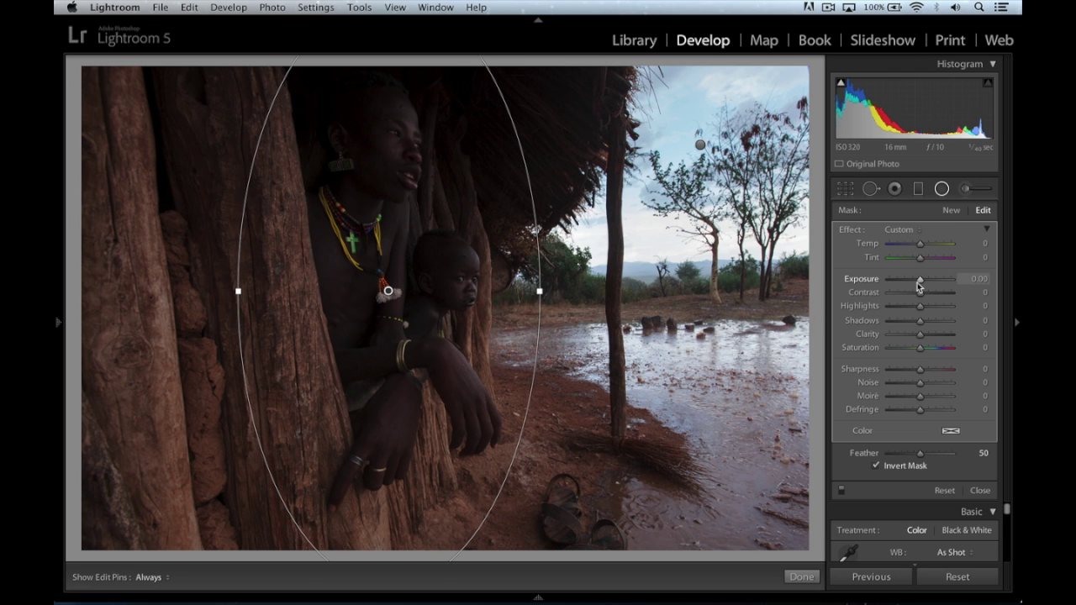
pyautogui.moveTo(917, 286); pyautogui.dragTo(921, 286)
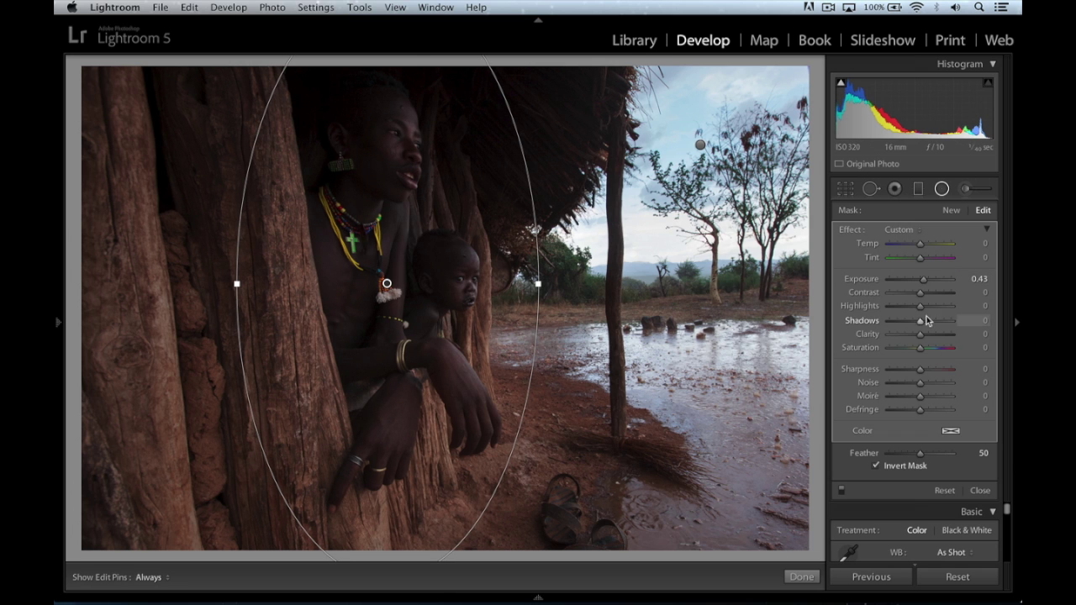
pyautogui.moveTo(922, 323); pyautogui.dragTo(926, 325)
pyautogui.hotkey('shift', 'm')
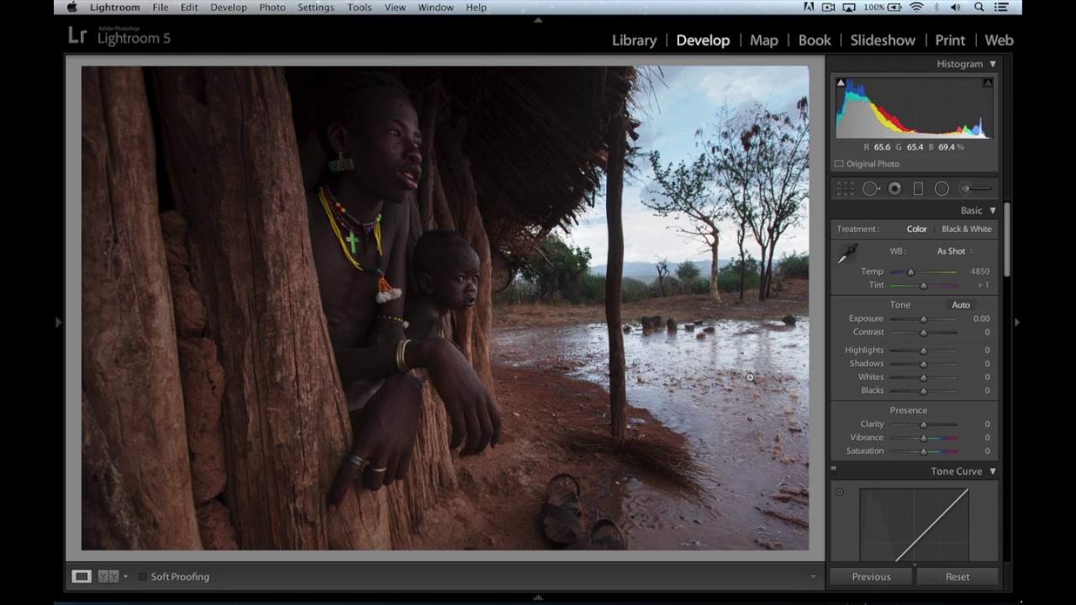
# Brush Clarity 32 onto the adult's face, the child's face and the outstretched hand, enlarging the brush to size 13.
pyautogui.press('k')
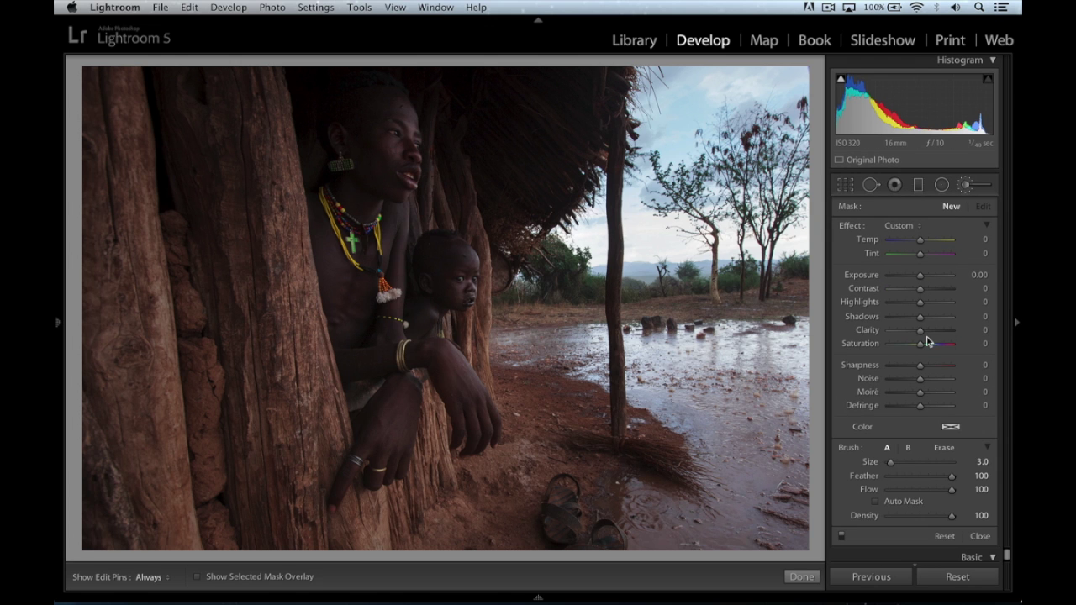
pyautogui.click(930, 332)
pyautogui.scroll(5, 371, 151)
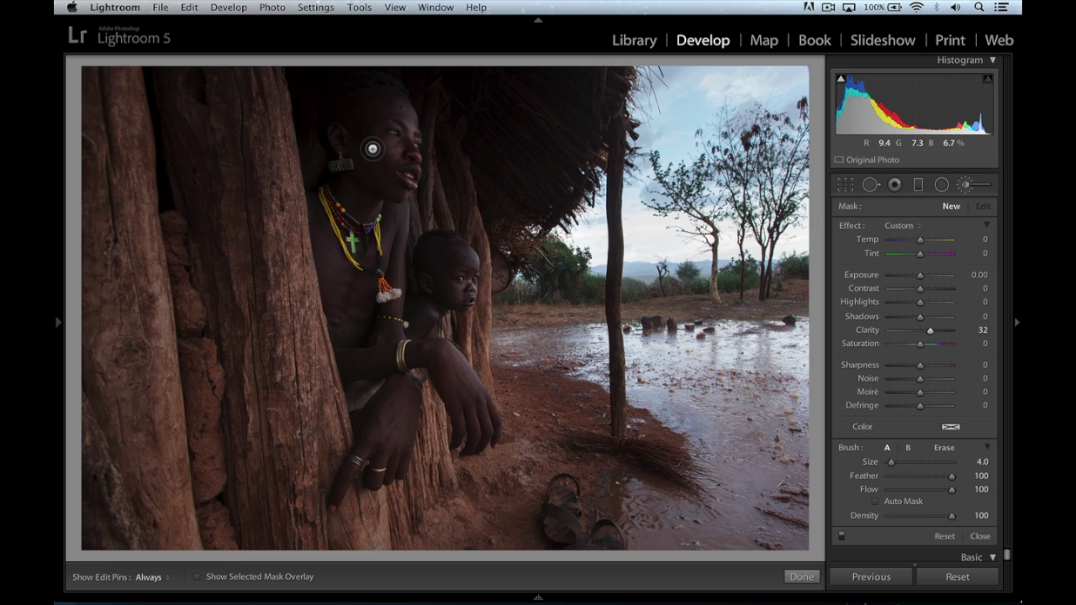
pyautogui.moveTo(376, 146)
pyautogui.mouseDown()
pyautogui.moveTo(408, 140)
pyautogui.moveTo(411, 171)
pyautogui.moveTo(397, 197)
pyautogui.mouseUp()
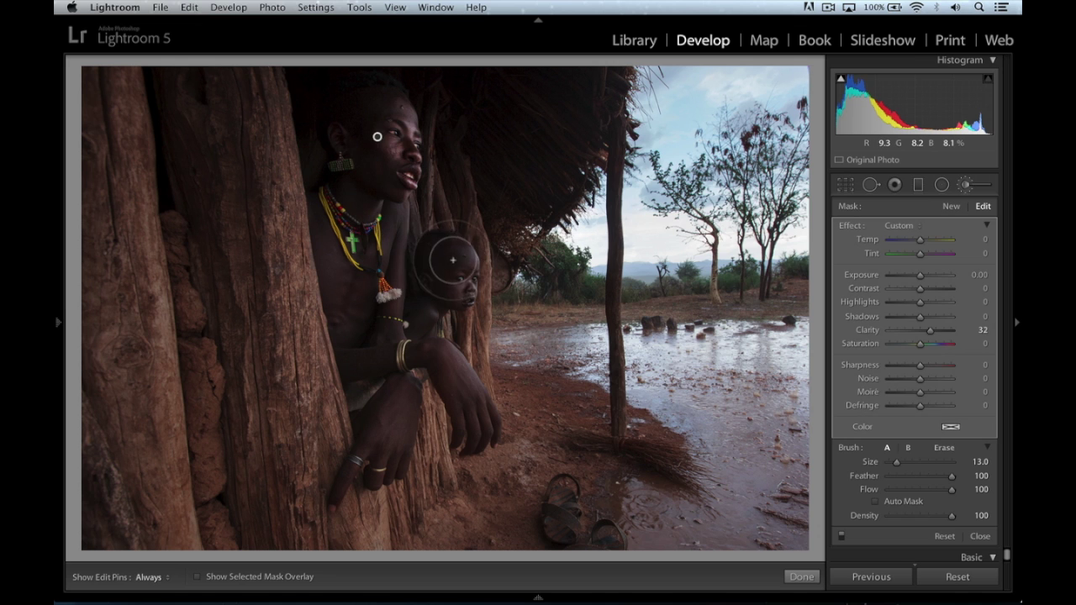
pyautogui.press('h')
pyautogui.moveTo(461, 290)
pyautogui.mouseDown()
pyautogui.moveTo(414, 423)
pyautogui.moveTo(390, 448)
pyautogui.moveTo(349, 460)
pyautogui.moveTo(459, 400)
pyautogui.moveTo(414, 366)
pyautogui.moveTo(483, 408)
pyautogui.mouseUp()
pyautogui.press('h')
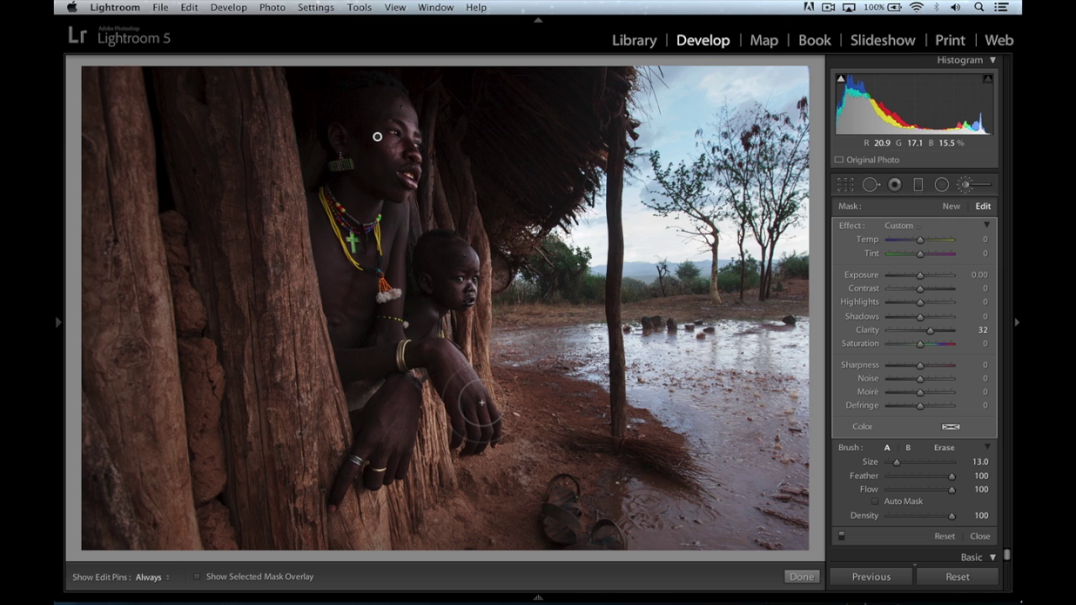
# Extend the Clarity brushing over the sandals, broom, wet ground and wooden hut wall, toggling the edit pins, and close the brush.
pyautogui.press('h')
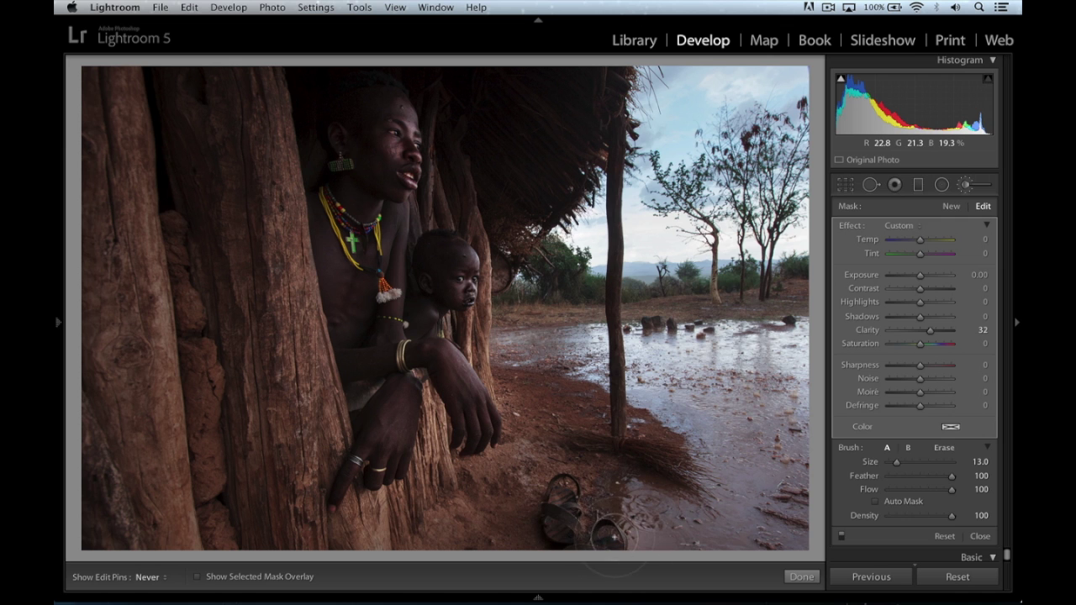
pyautogui.press('h')
pyautogui.press('h')
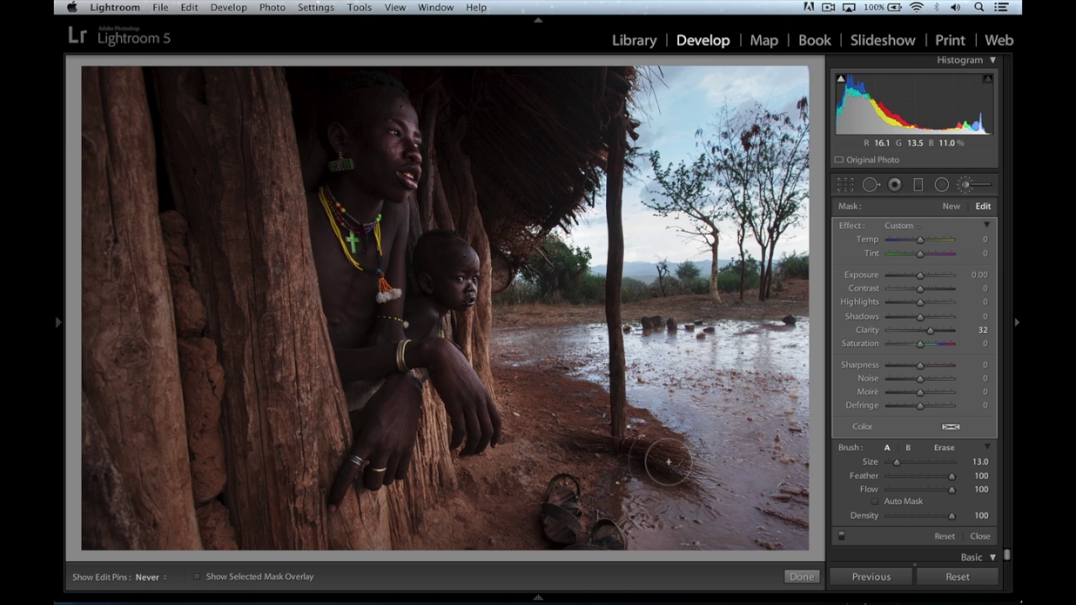
pyautogui.press('h')
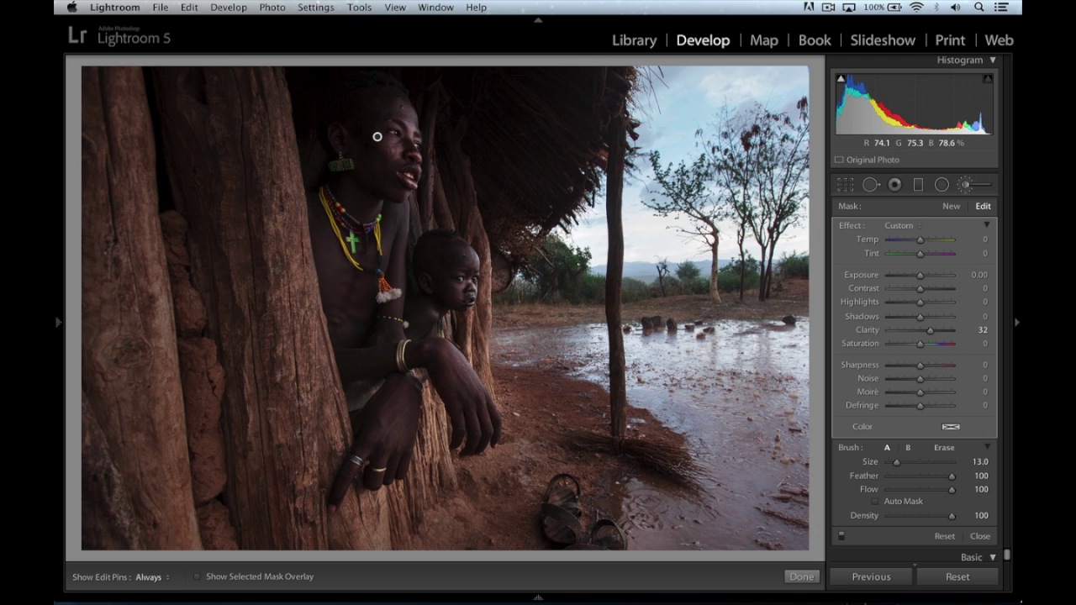
pyautogui.press('h')
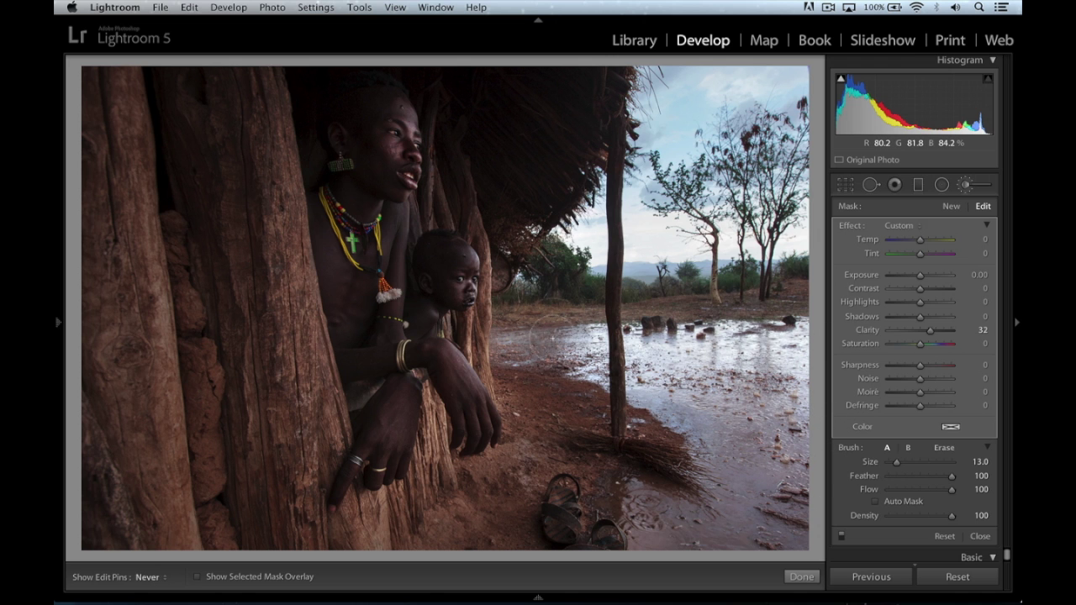
pyautogui.press('h')
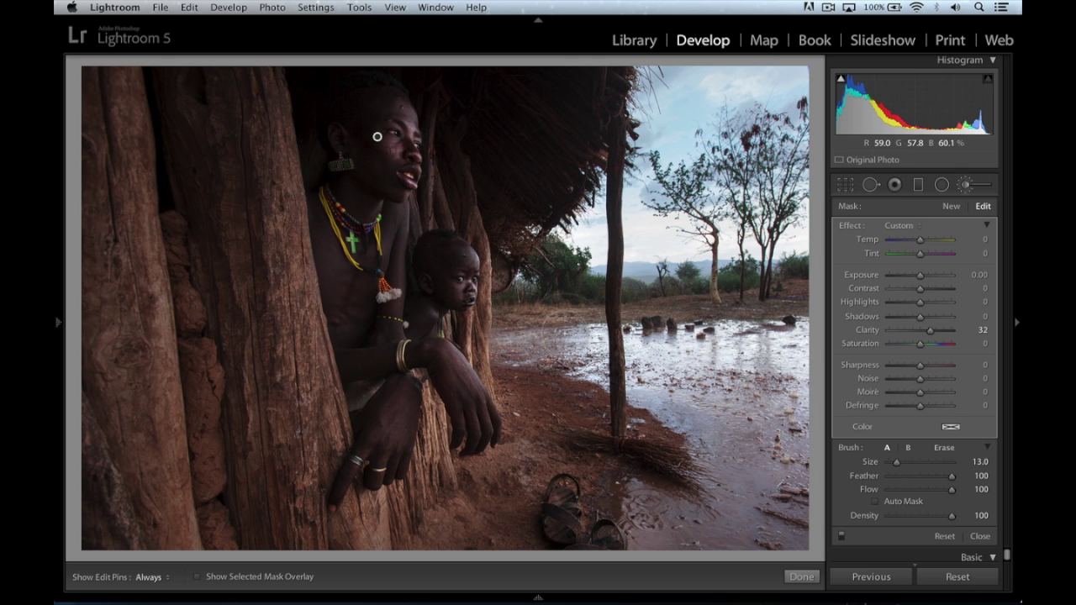
pyautogui.press('h')
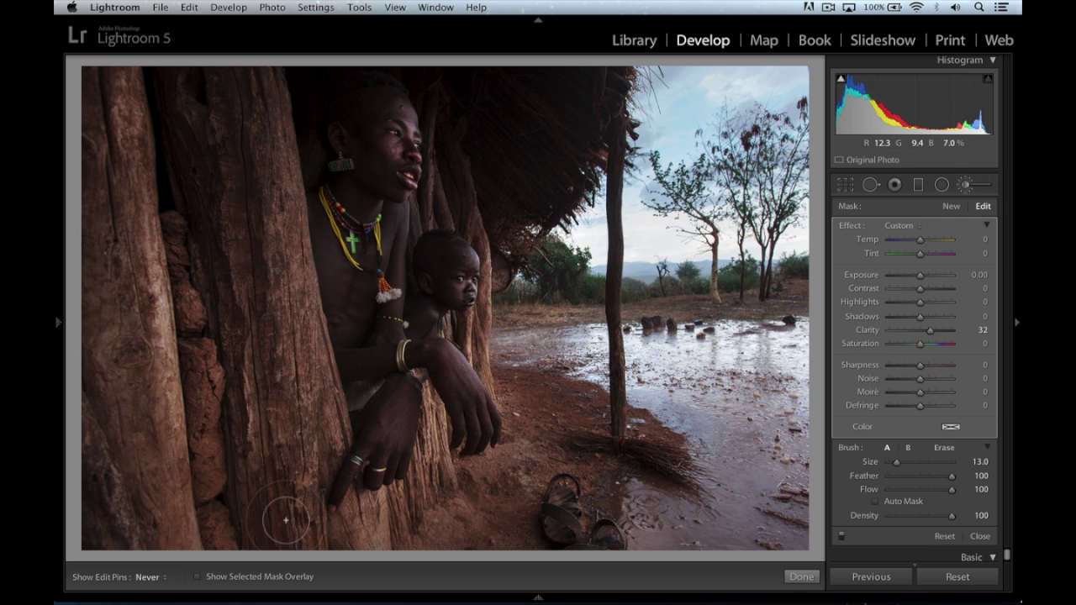
pyautogui.press('h')
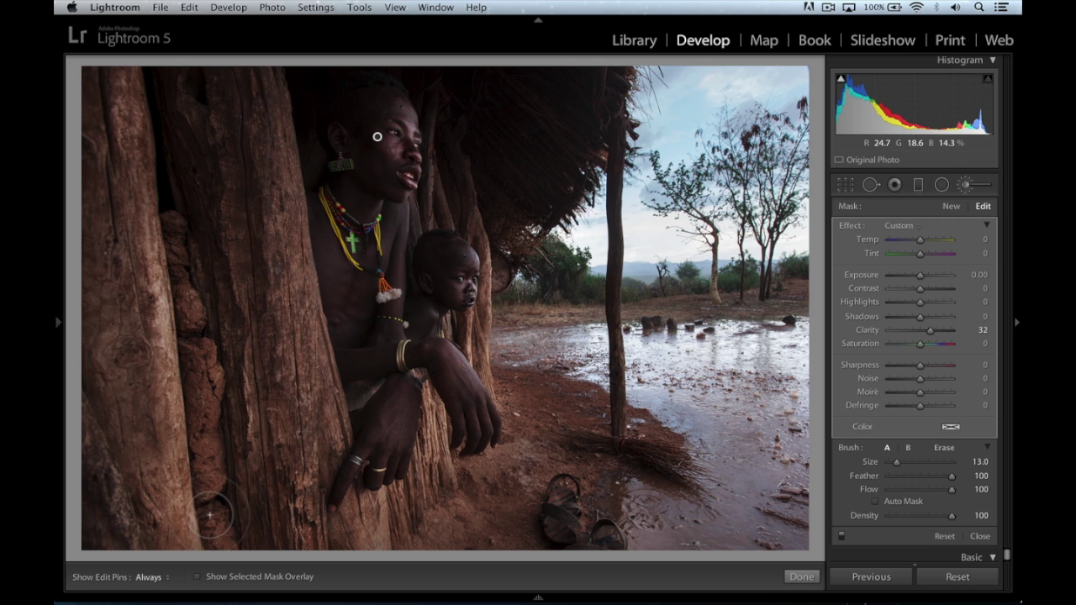
pyautogui.press('k')
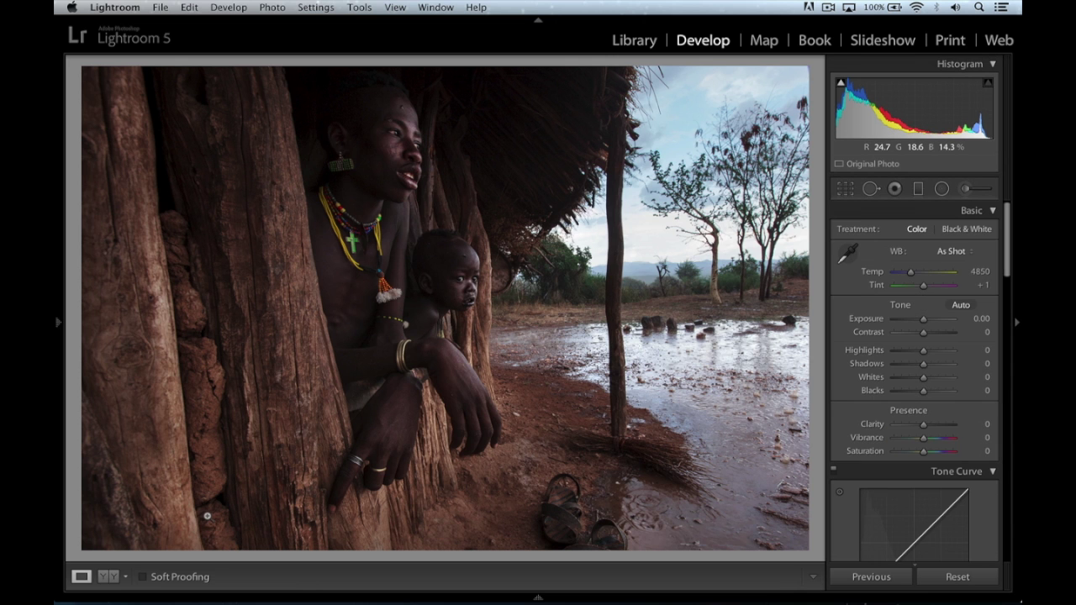
# Compare the hut doorway photo before and after all edits several times, ending on the edited version.
pyautogui.press('\\')
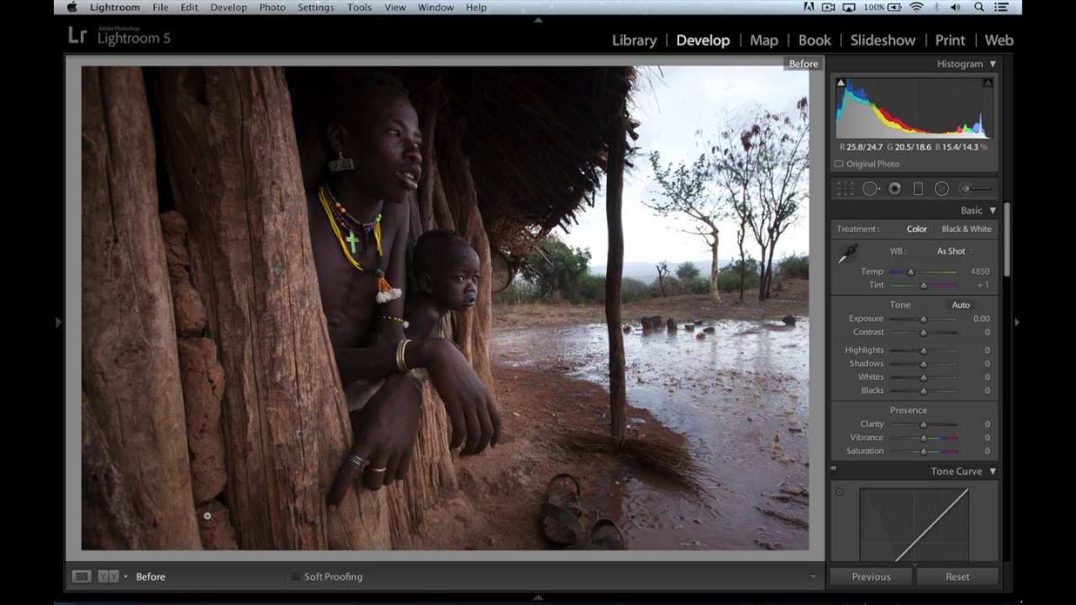
pyautogui.press('\\')
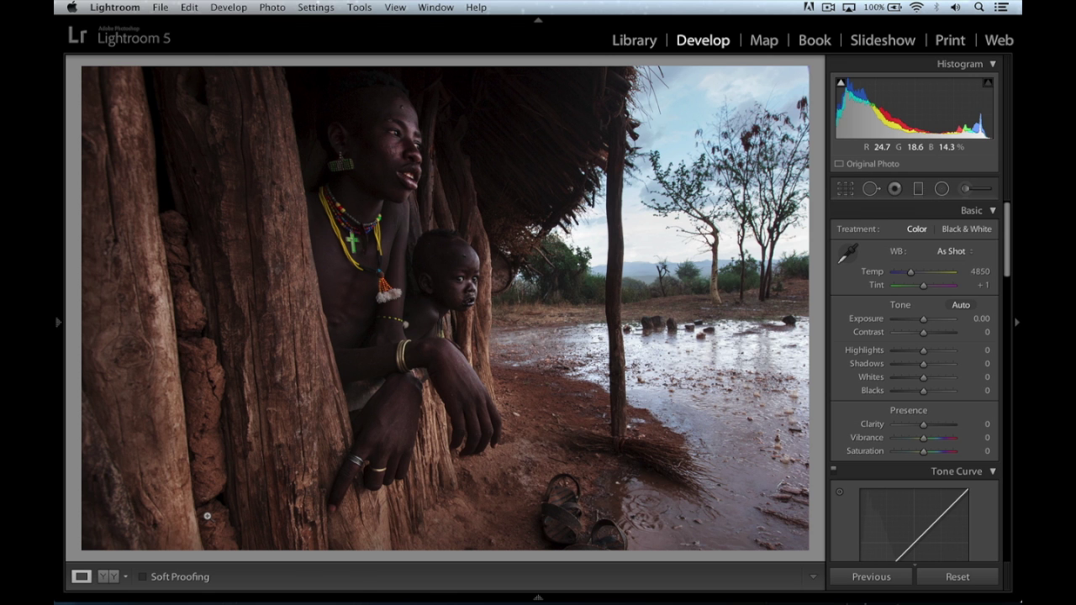
pyautogui.press('\\')
pyautogui.press('\\')
pyautogui.press('\\')
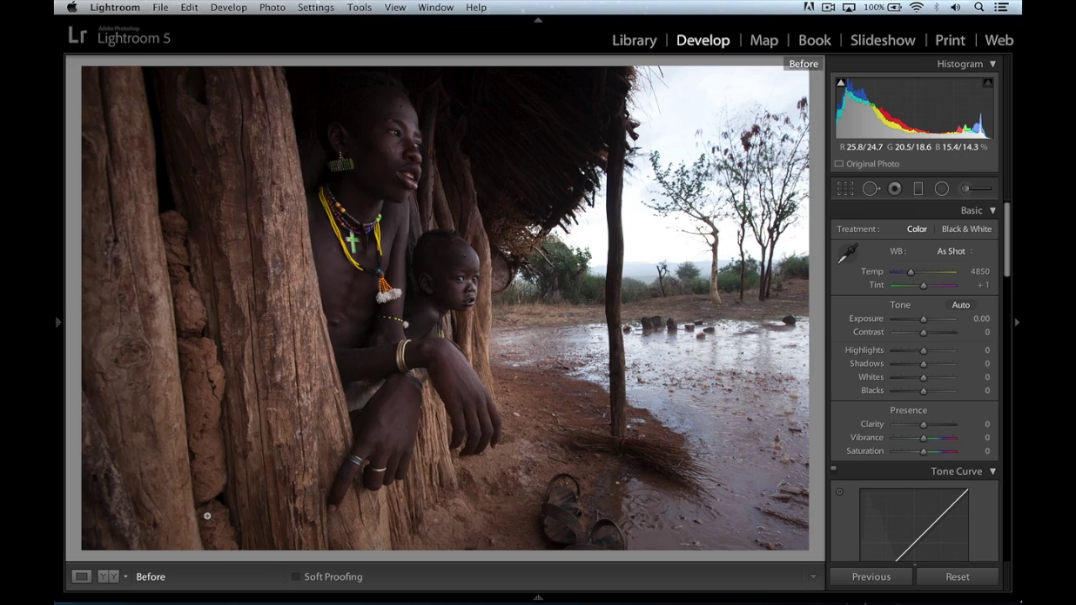
pyautogui.press('\\')
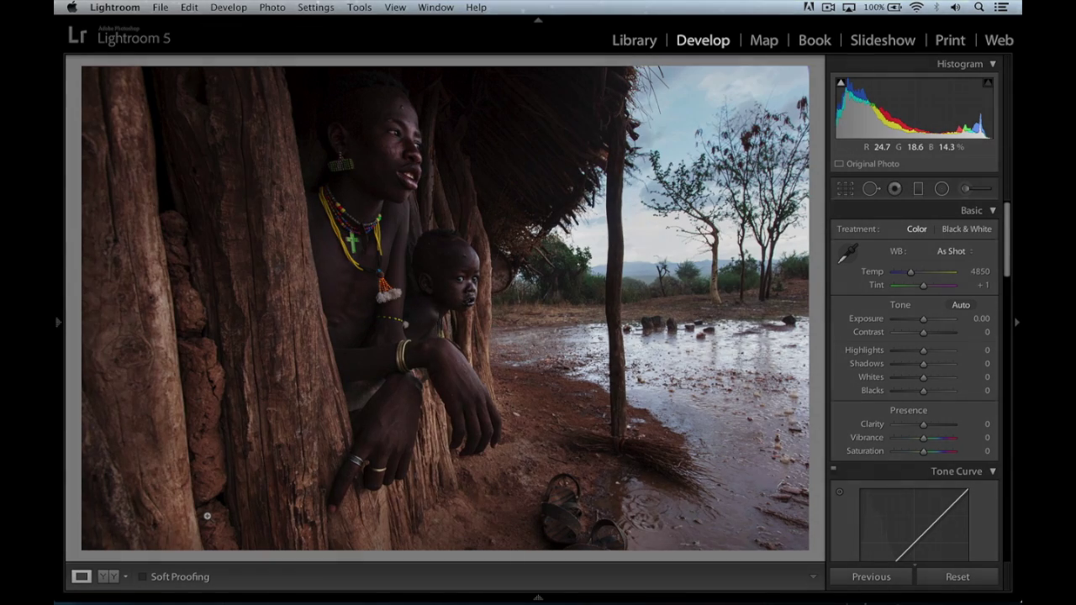